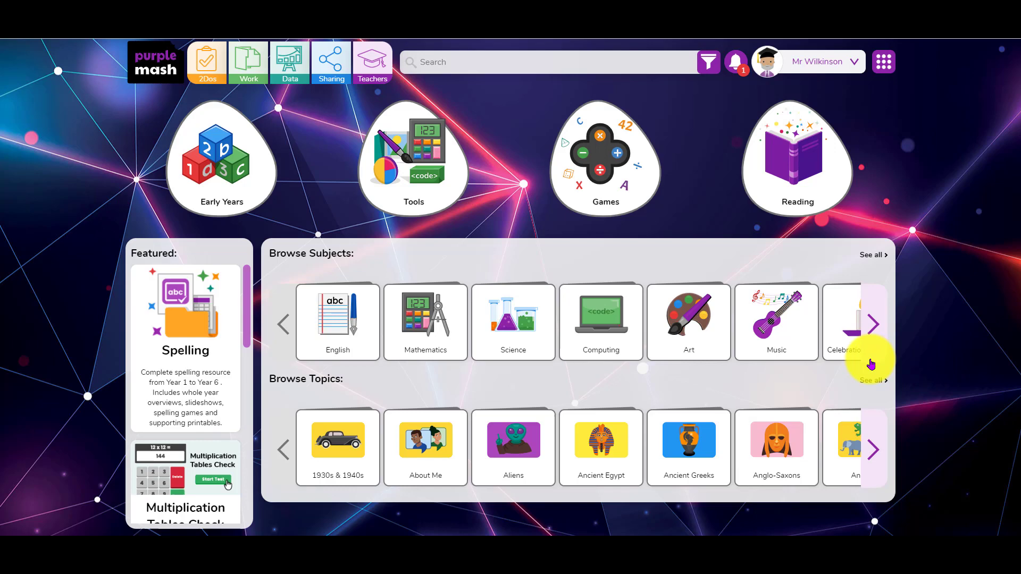
Browse the English and Teachers Spelling Scheme of Work resources, returning to the home page.
left_click(351, 326)
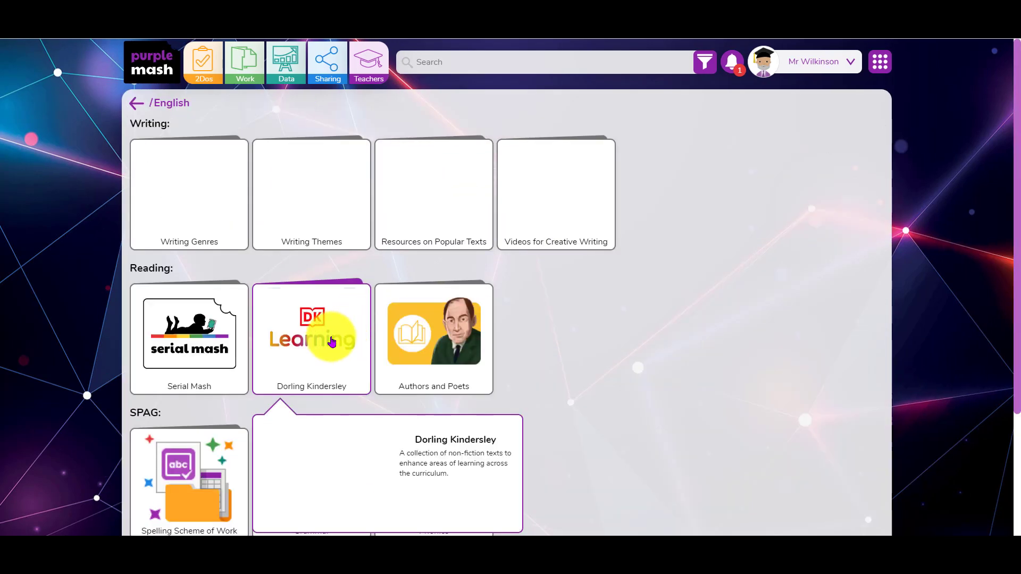
scroll(322, 349, "down", 1)
scroll(194, 414, "down", 1)
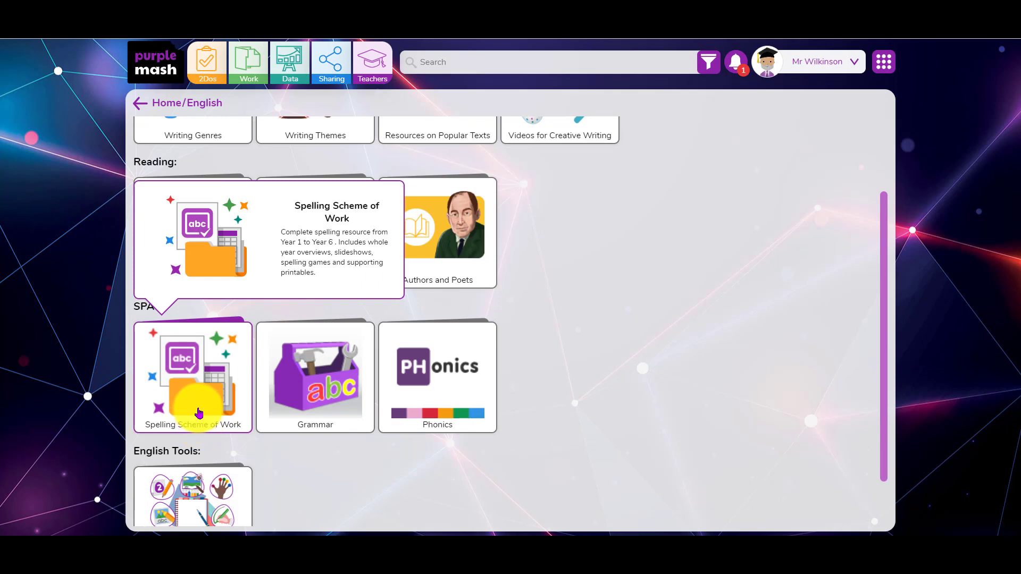
left_click(199, 413)
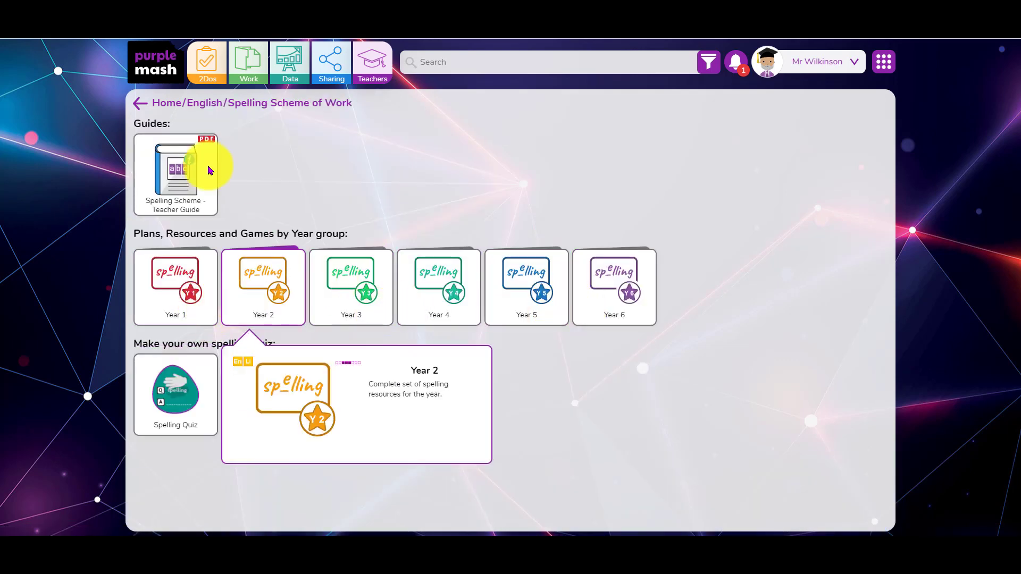
left_click(377, 70)
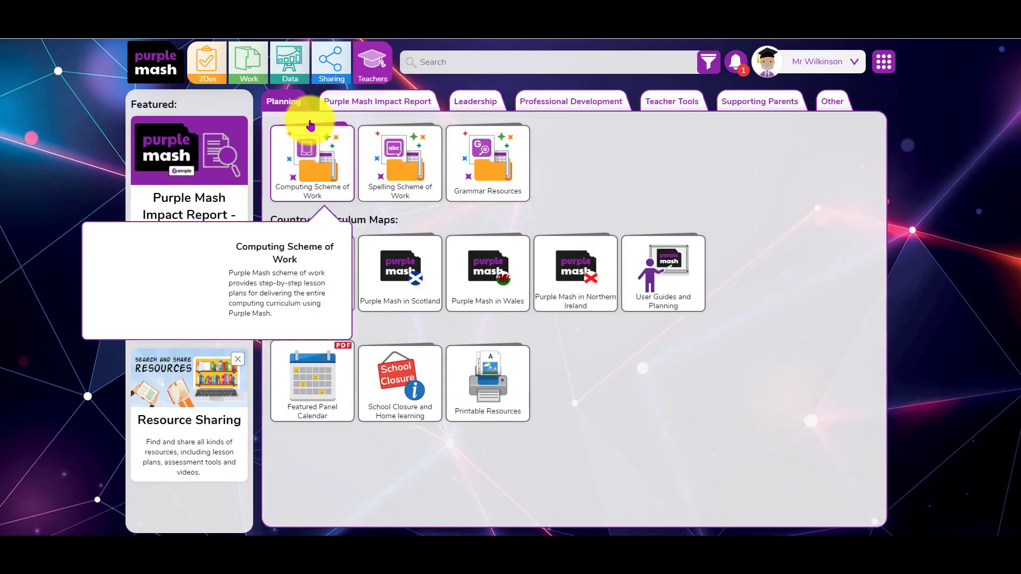
left_click(411, 162)
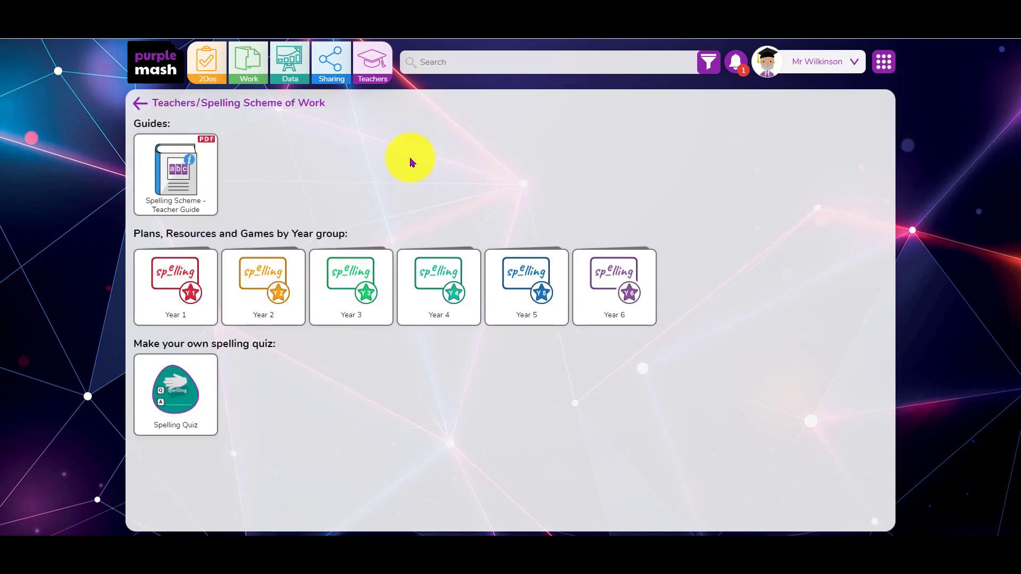
left_click(169, 66)
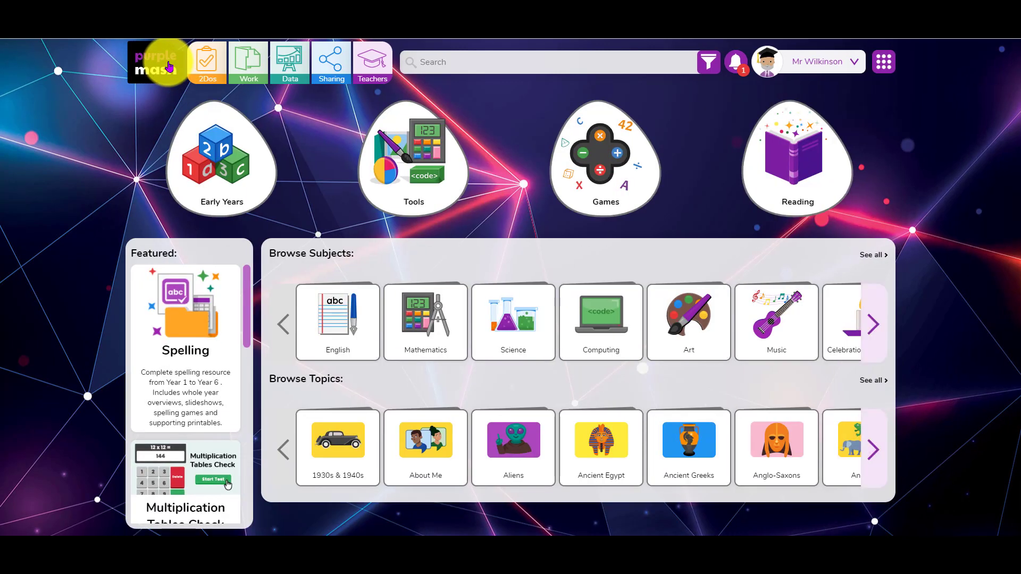
Launch 2Quiz from the creative tools and add a first spelling-type question.
left_click(419, 158)
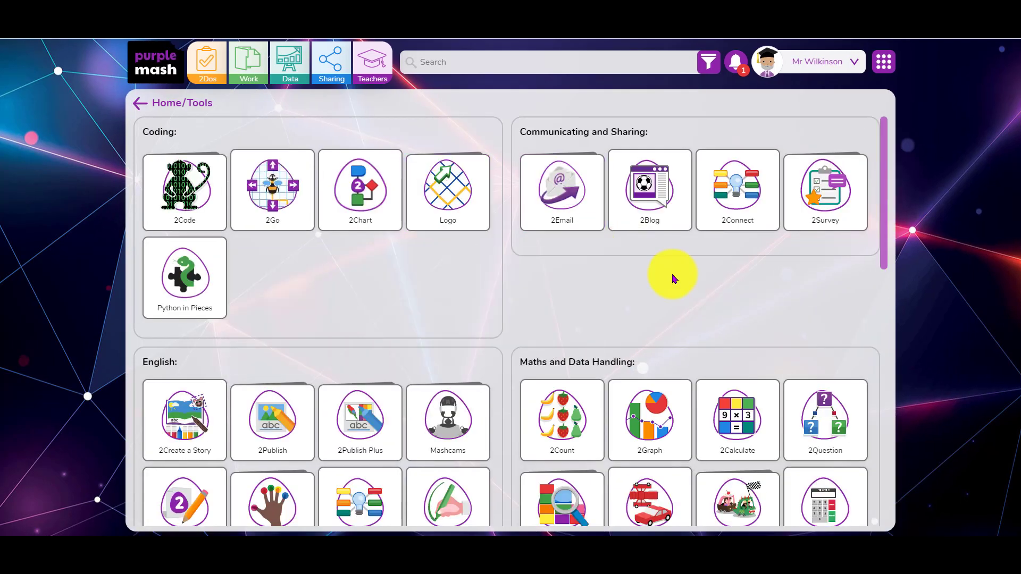
scroll(672, 273, "down", 2)
scroll(672, 280, "down", 6)
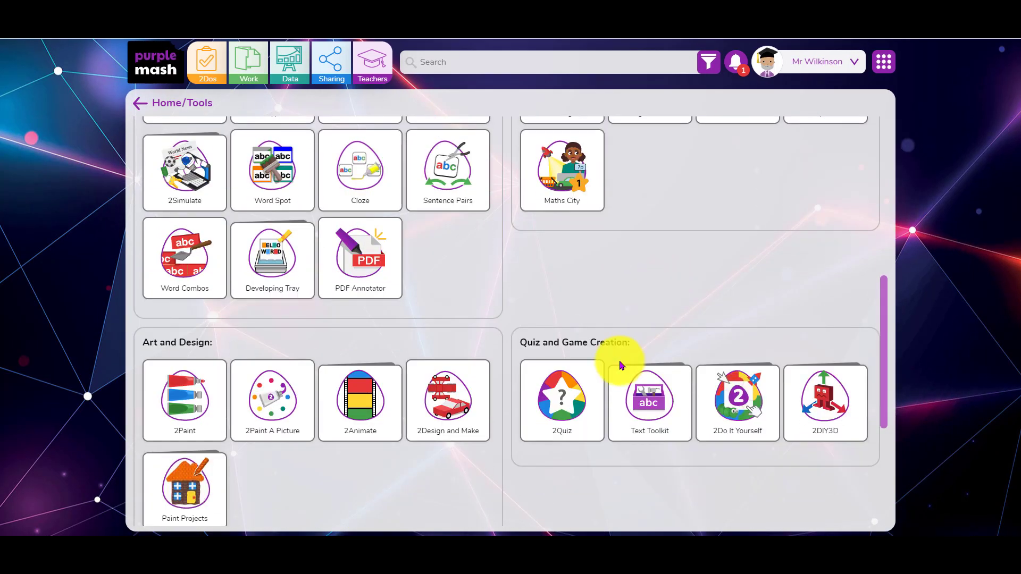
left_click(576, 409)
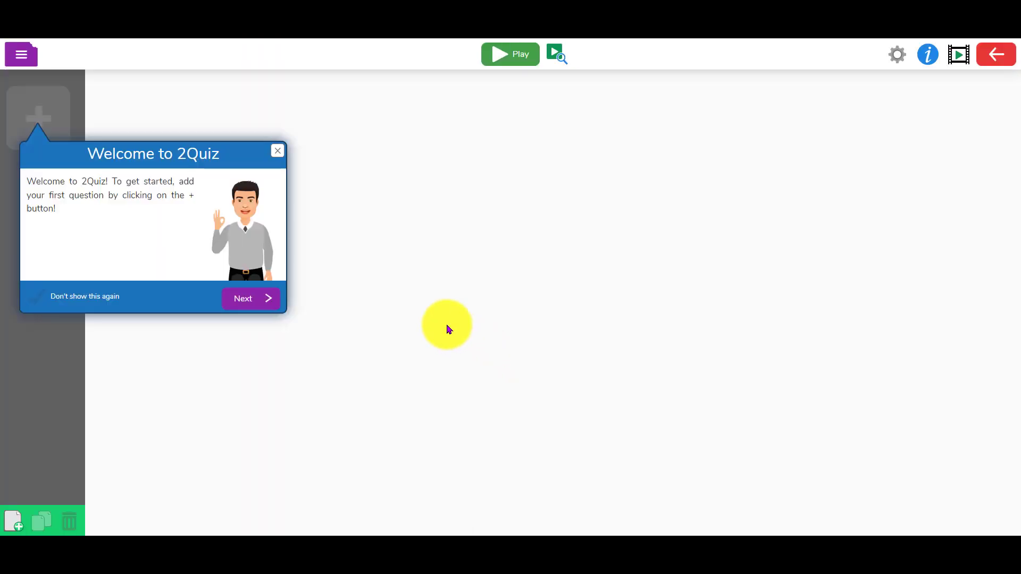
left_click(30, 115)
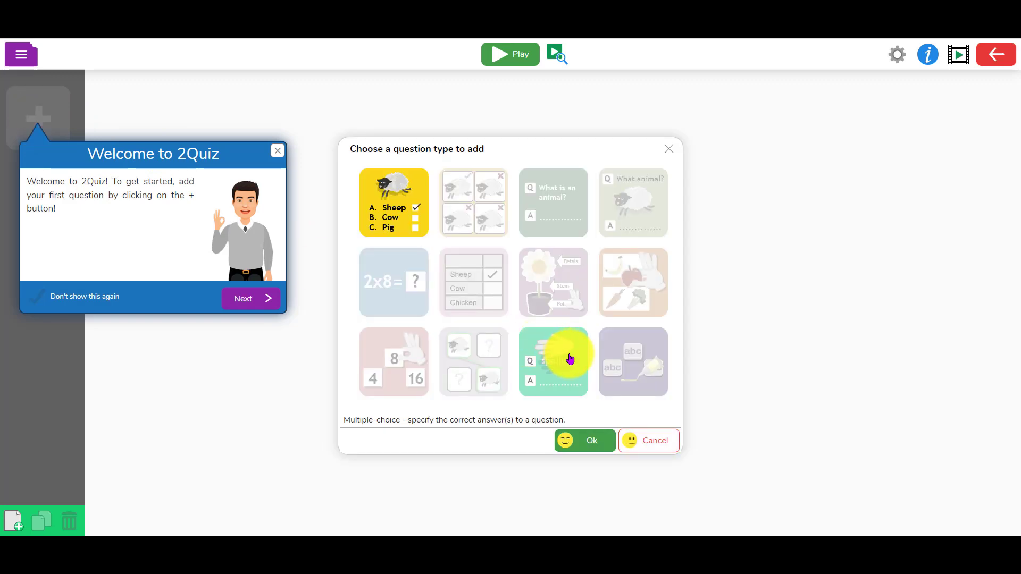
left_click(553, 360)
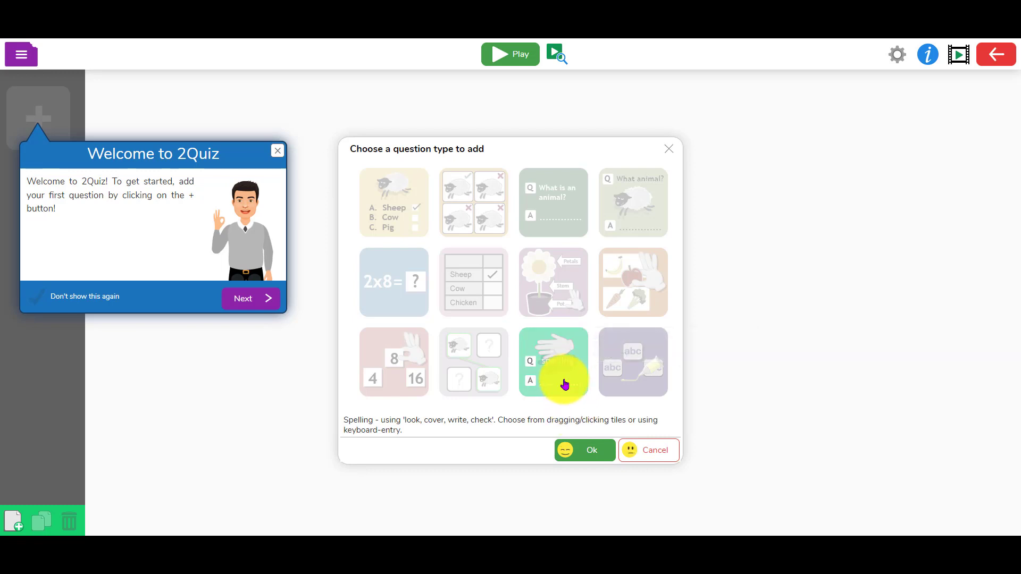
left_click(588, 447)
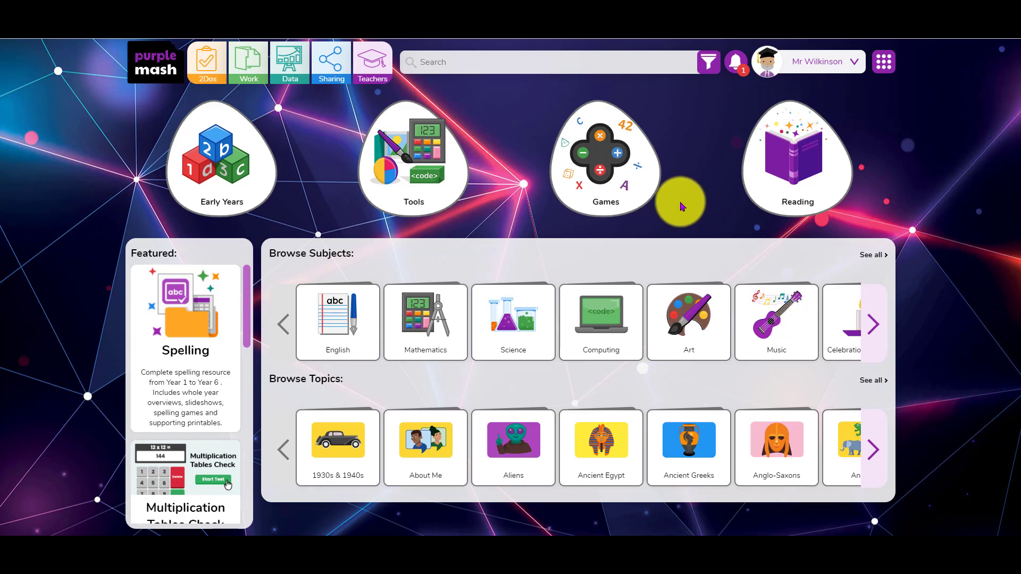
Open the Year 4 AUT1 WK2 spelling quiz from the Spelling Scheme of Work and play it.
left_click(372, 61)
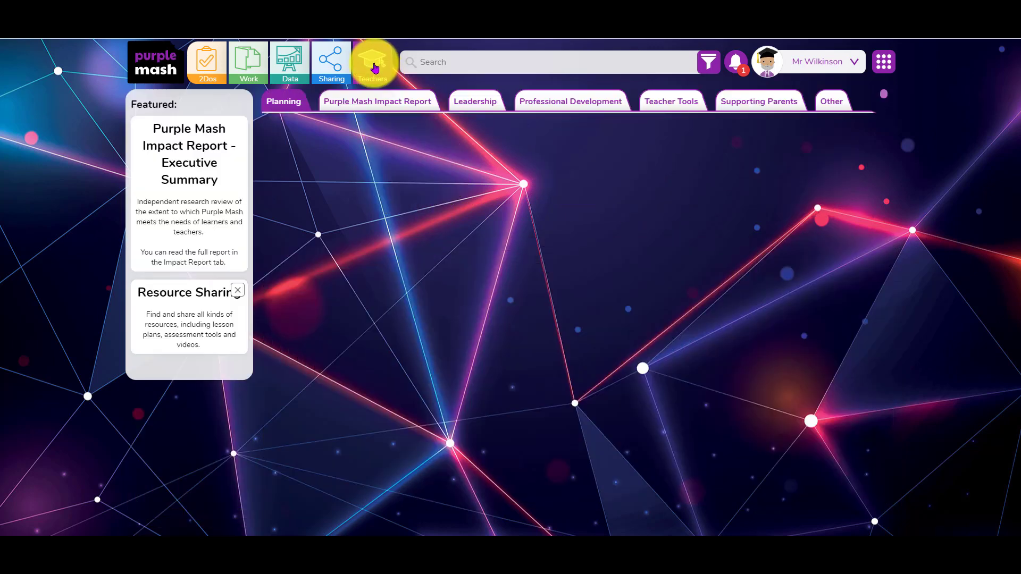
mouse_move(322, 181)
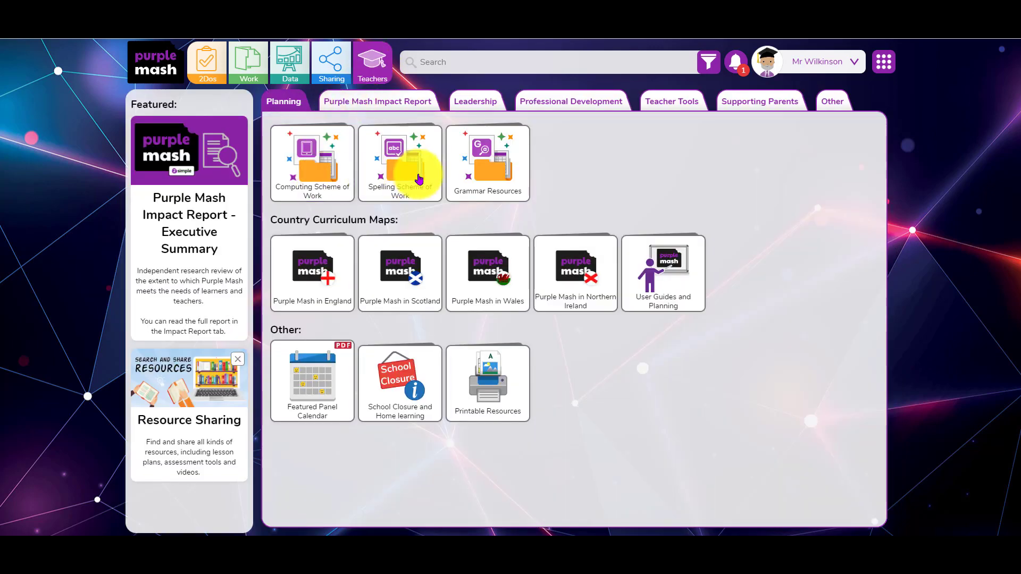
mouse_move(414, 177)
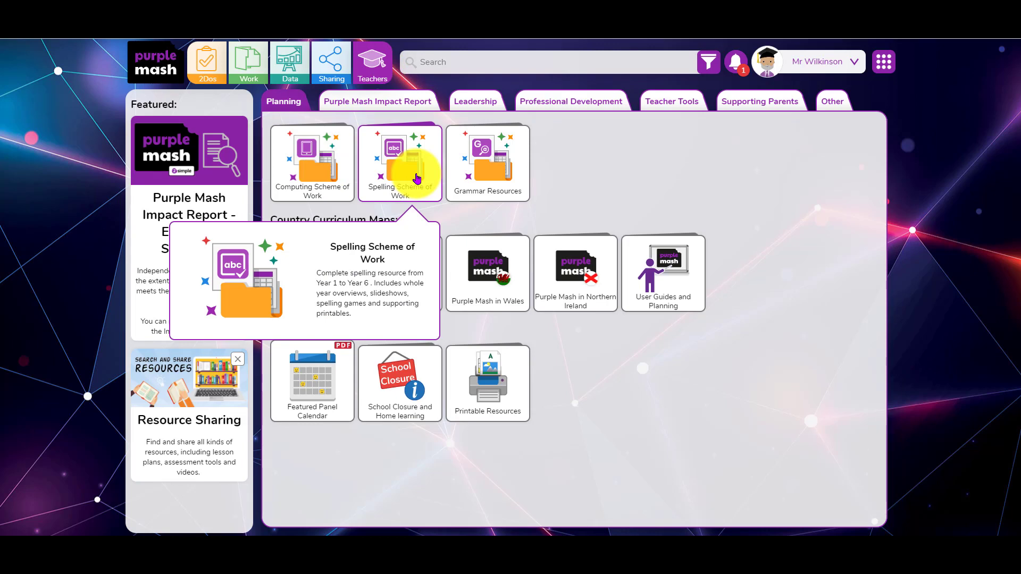
left_click(417, 179)
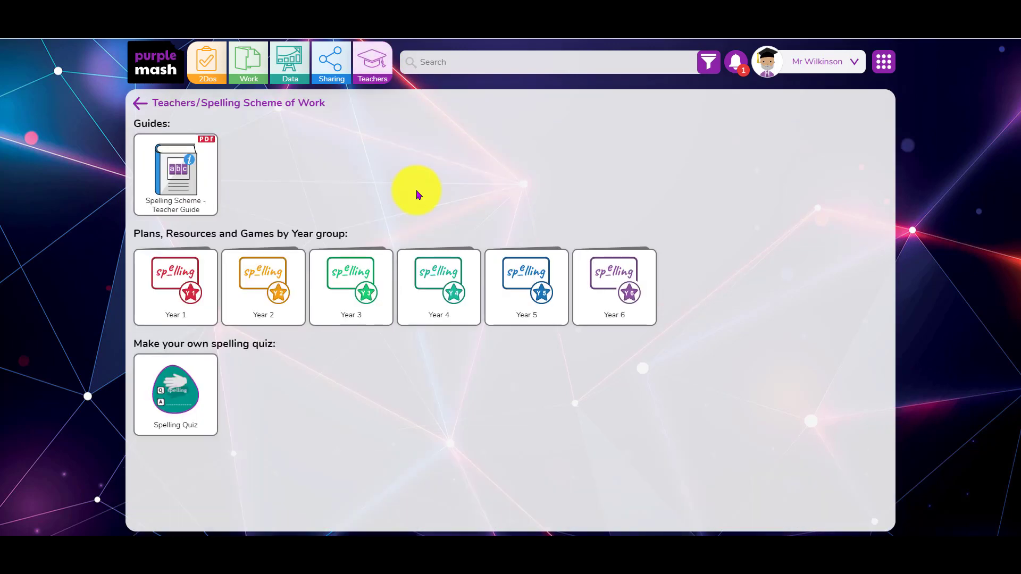
left_click(463, 293)
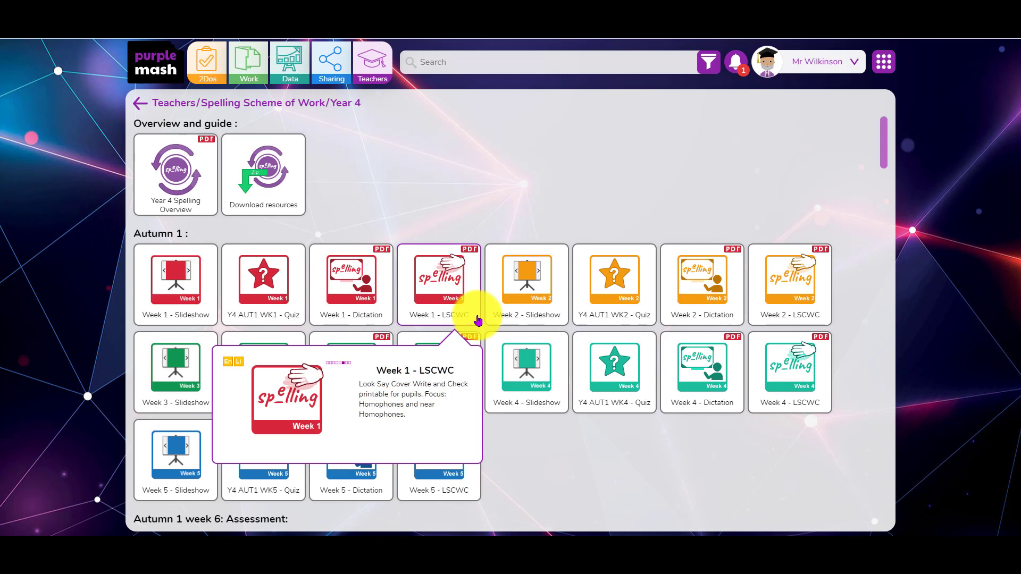
mouse_move(549, 324)
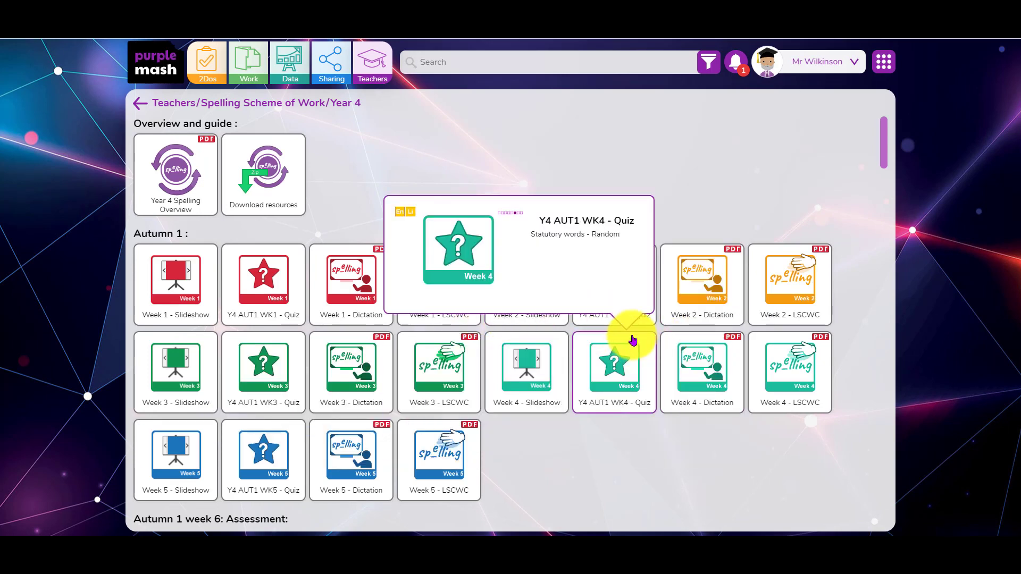
left_click(615, 299)
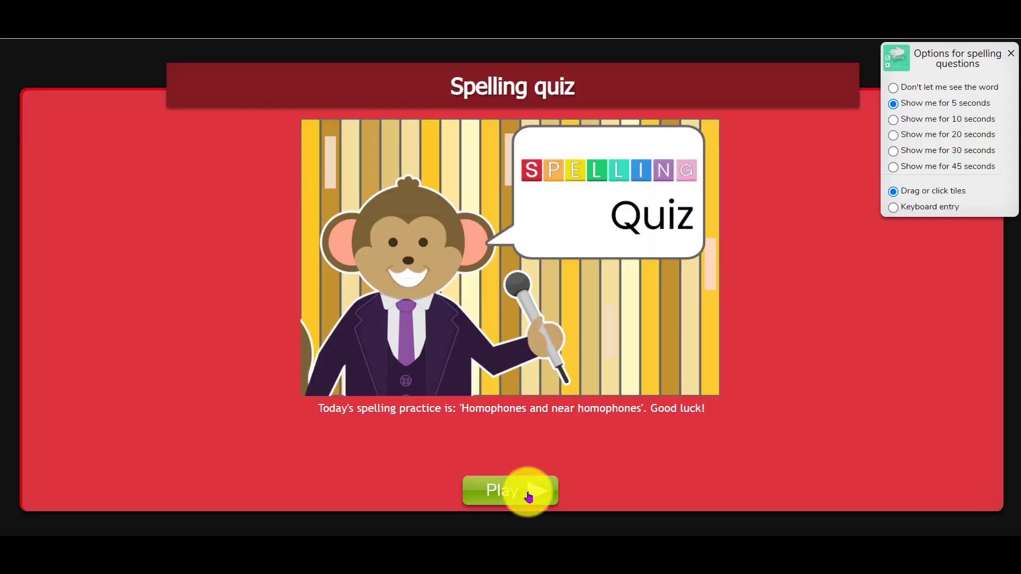
left_click(528, 497)
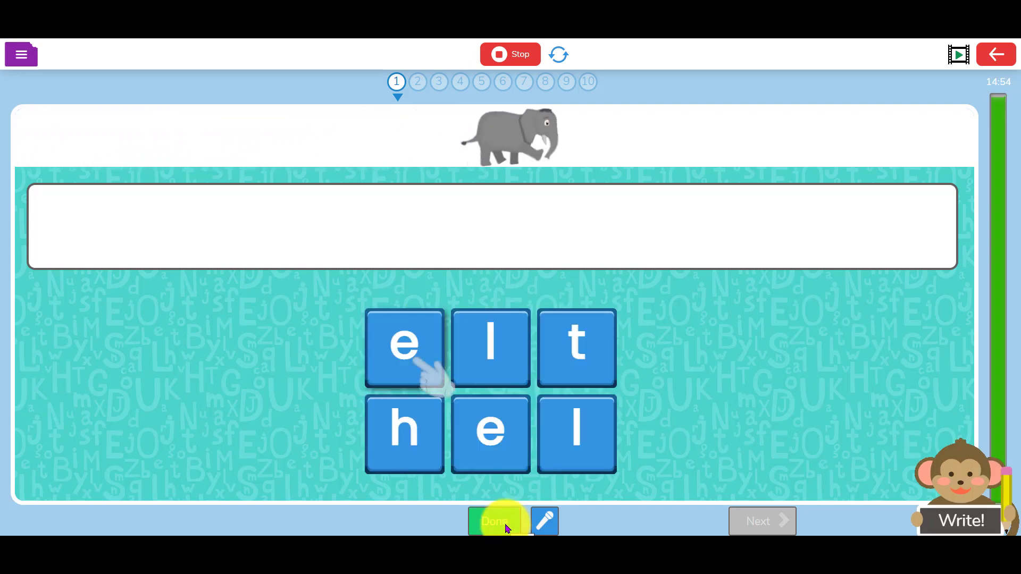
Stop the quiz preview and step through questions 2 to 5, heal to medal.
left_click(525, 55)
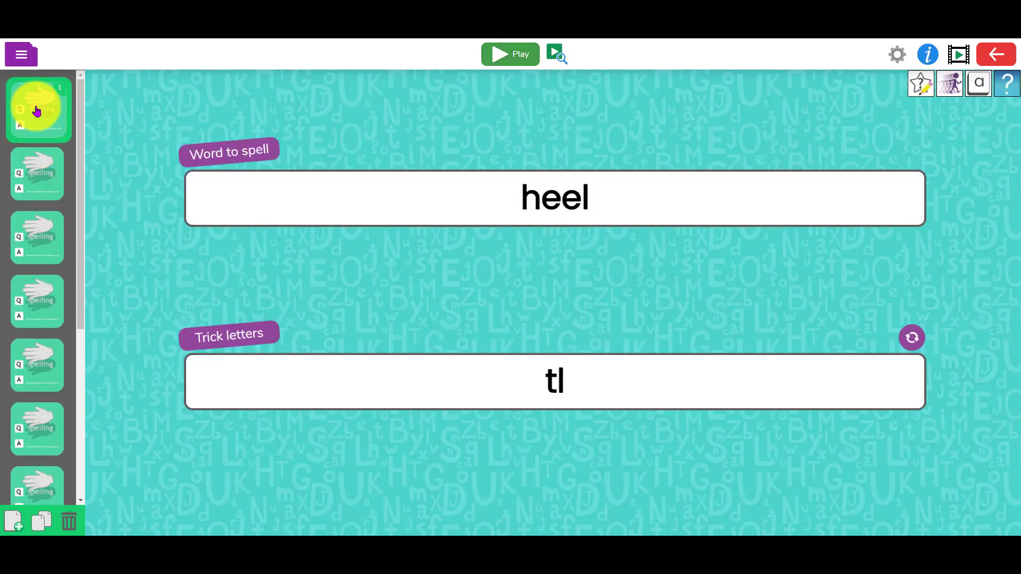
left_click(35, 178)
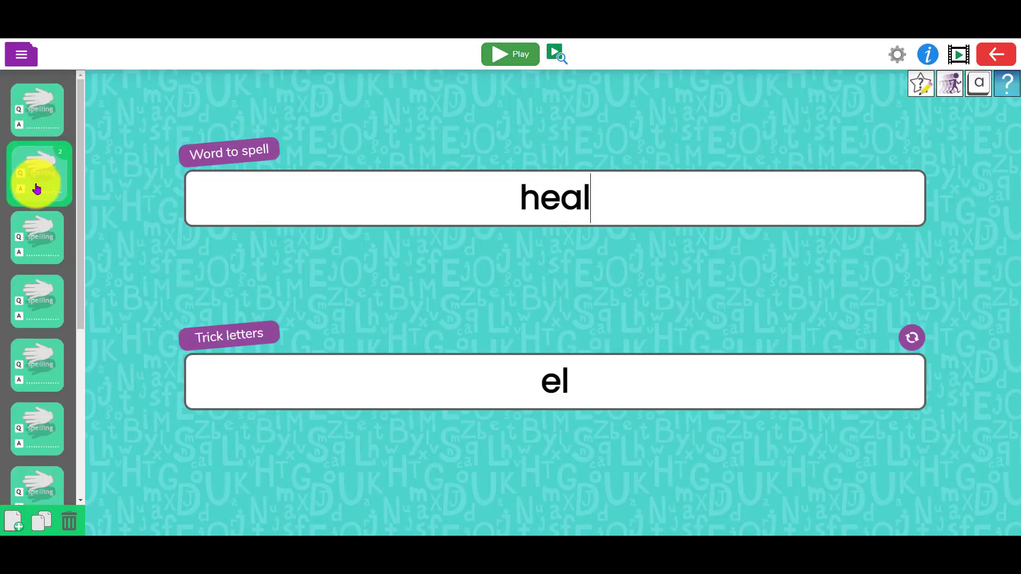
left_click(40, 231)
left_click(45, 296)
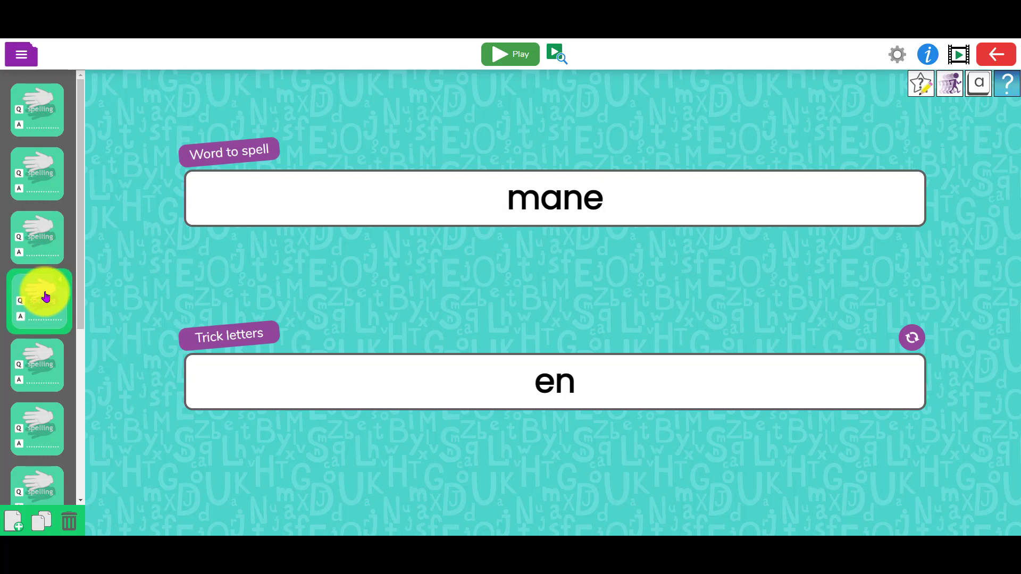
left_click(40, 363)
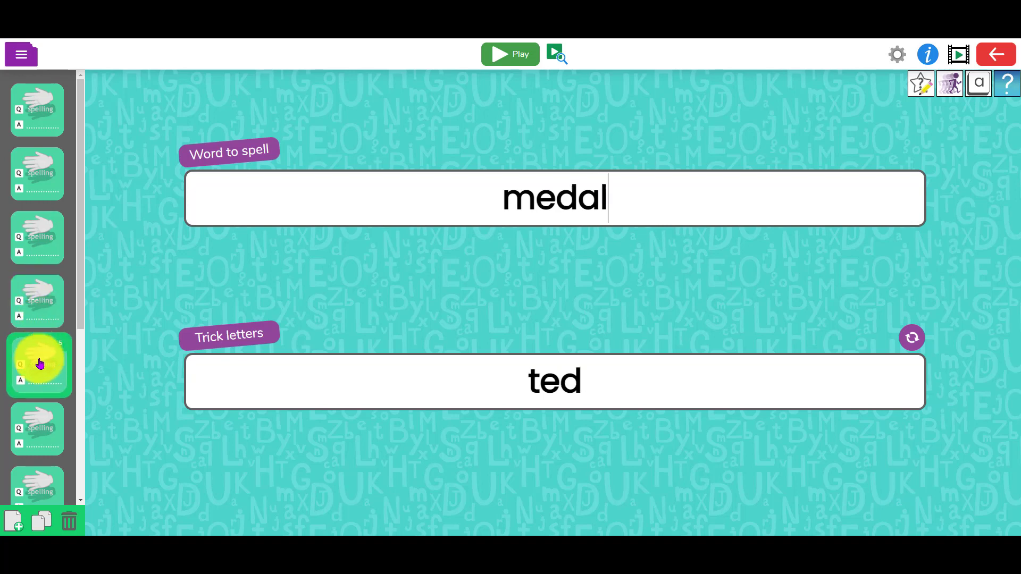
Move medal to position 3 and meddle to position 5, then select the word meddle.
left_click_drag(40, 363, 46, 229)
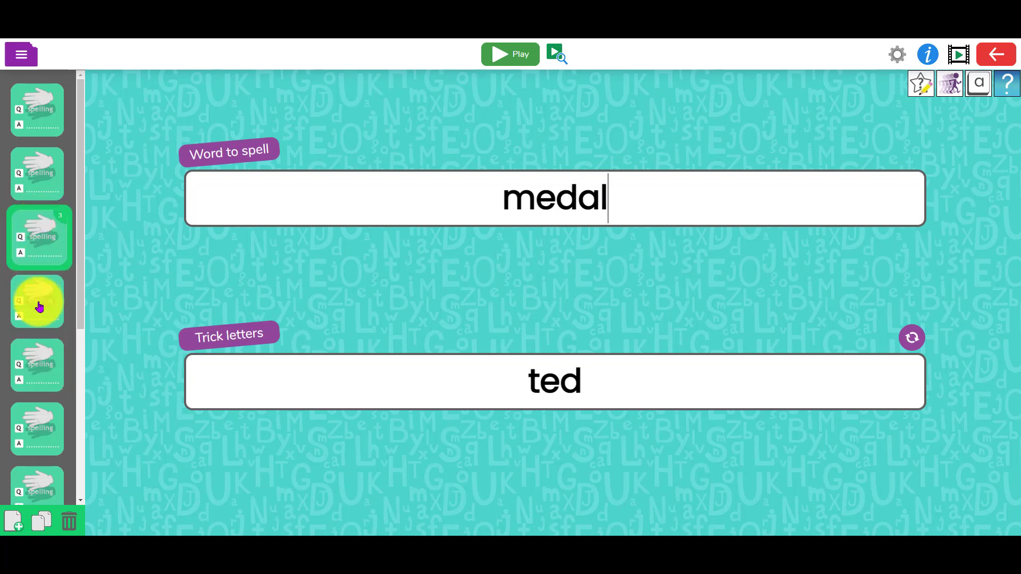
left_click_drag(34, 421, 40, 343)
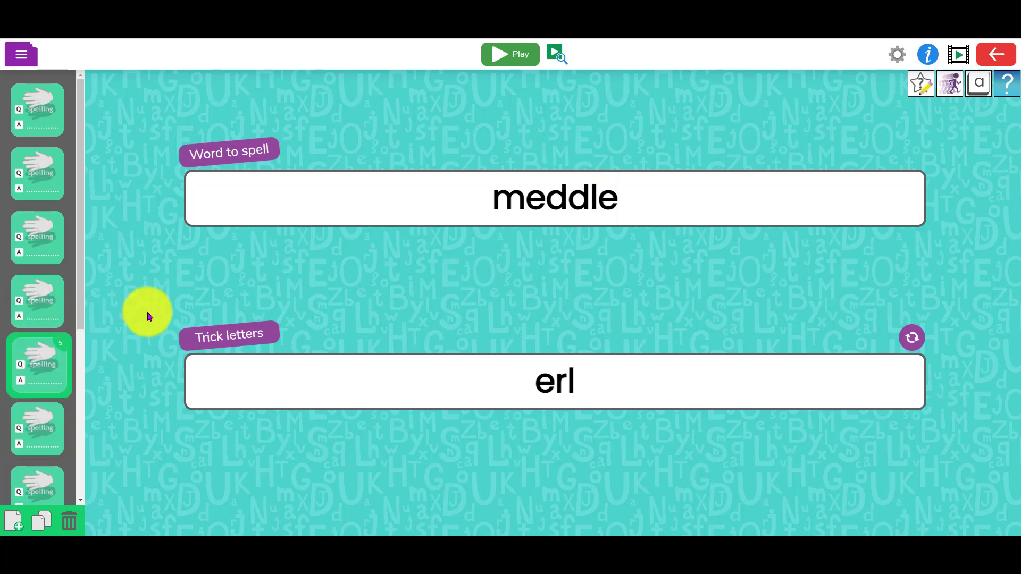
left_click_drag(611, 199, 502, 257)
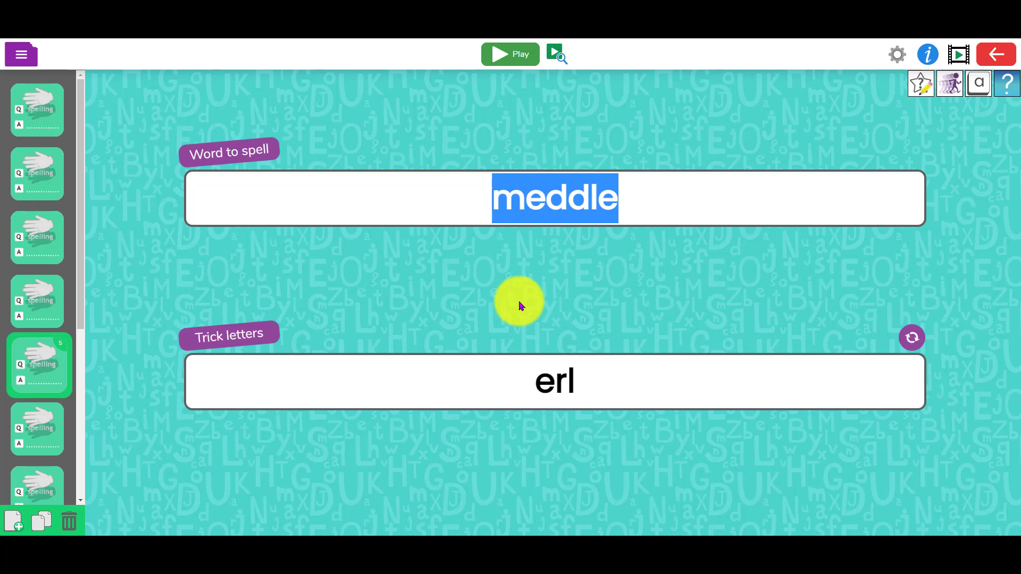
Save the quiz under the name 'spell'.
left_click(21, 55)
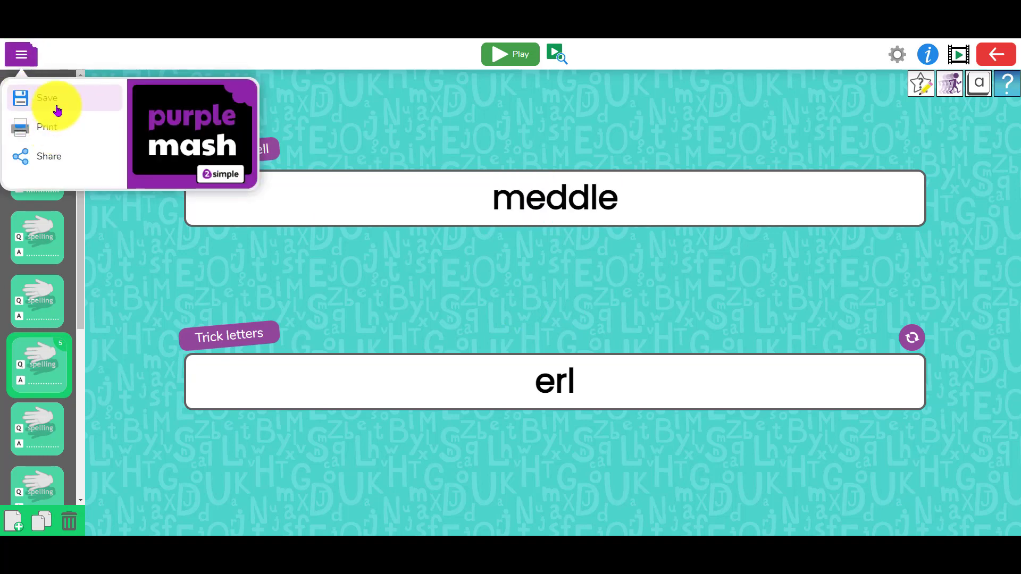
left_click(55, 102)
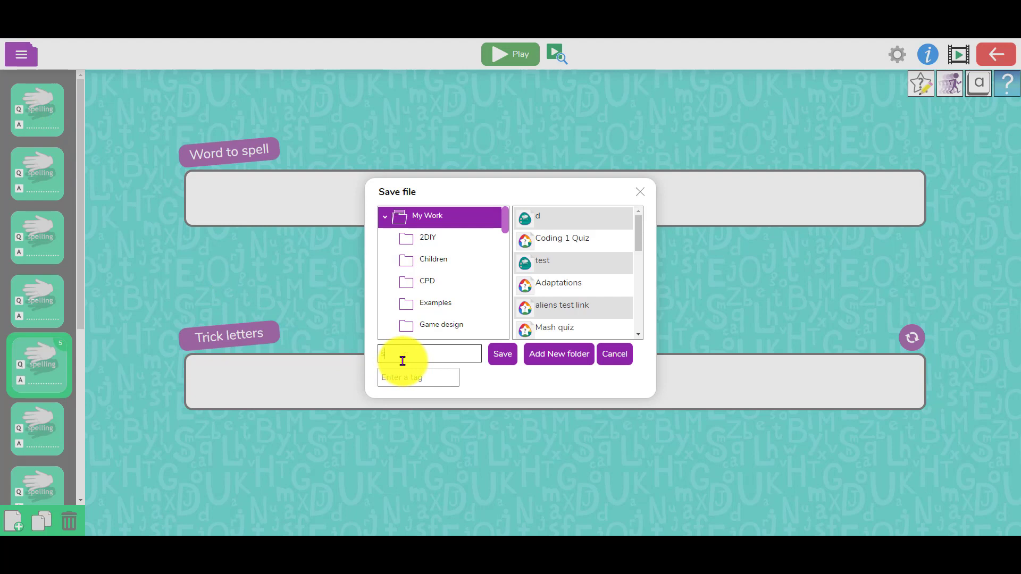
left_click(510, 357)
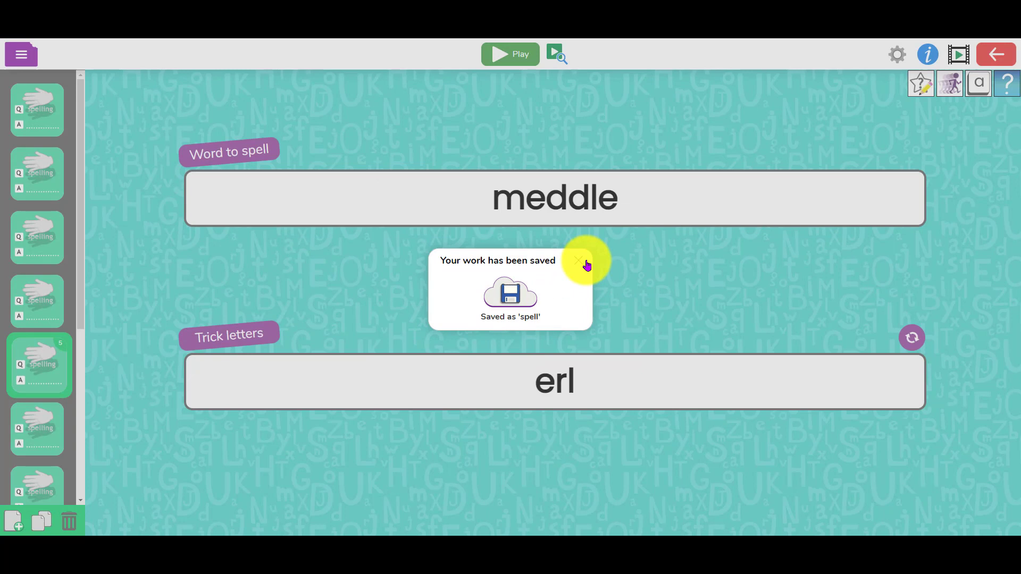
Dismiss the save confirmation and exit 2Quiz back to the home page.
left_click(588, 264)
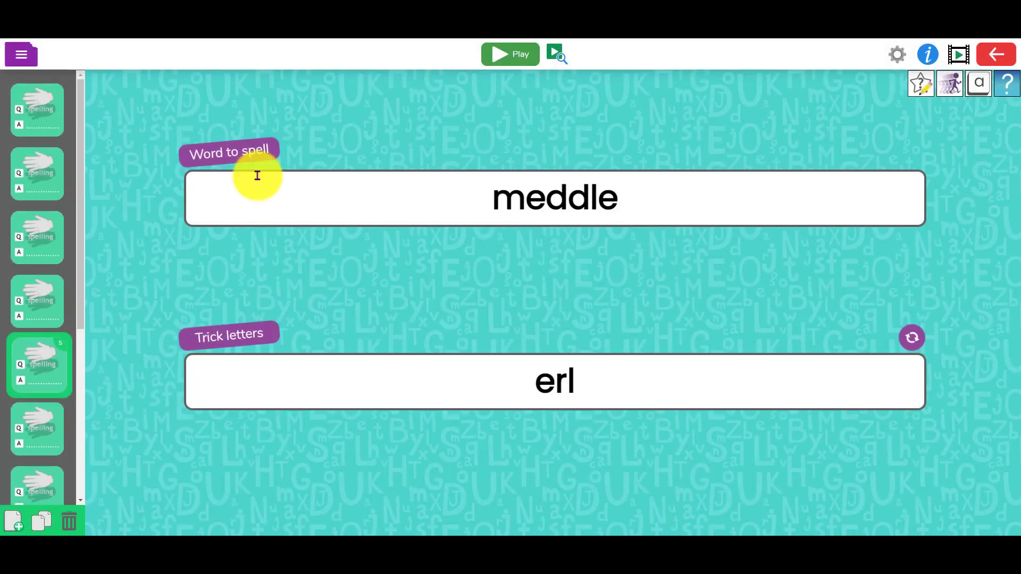
left_click(20, 53)
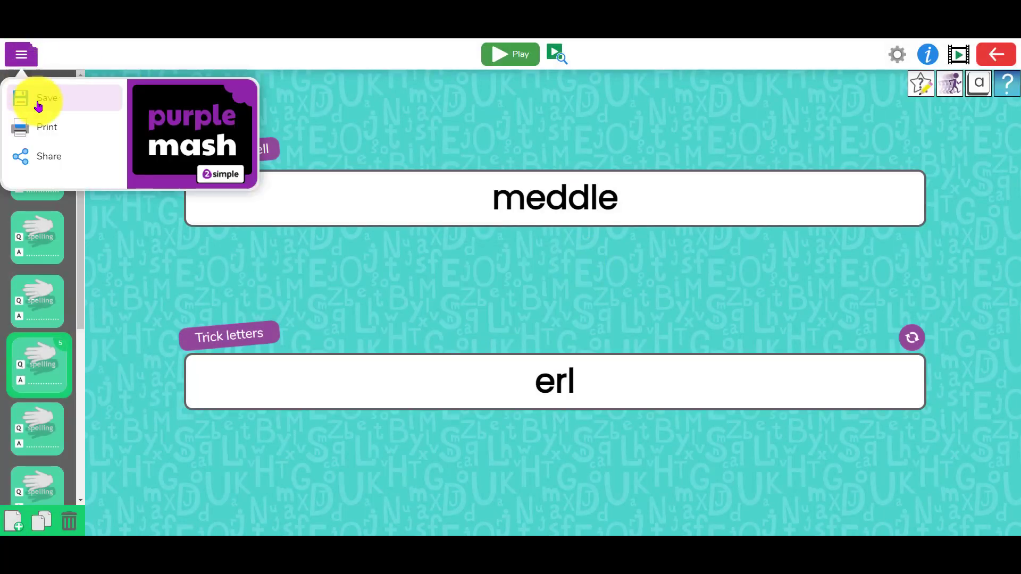
left_click(51, 156)
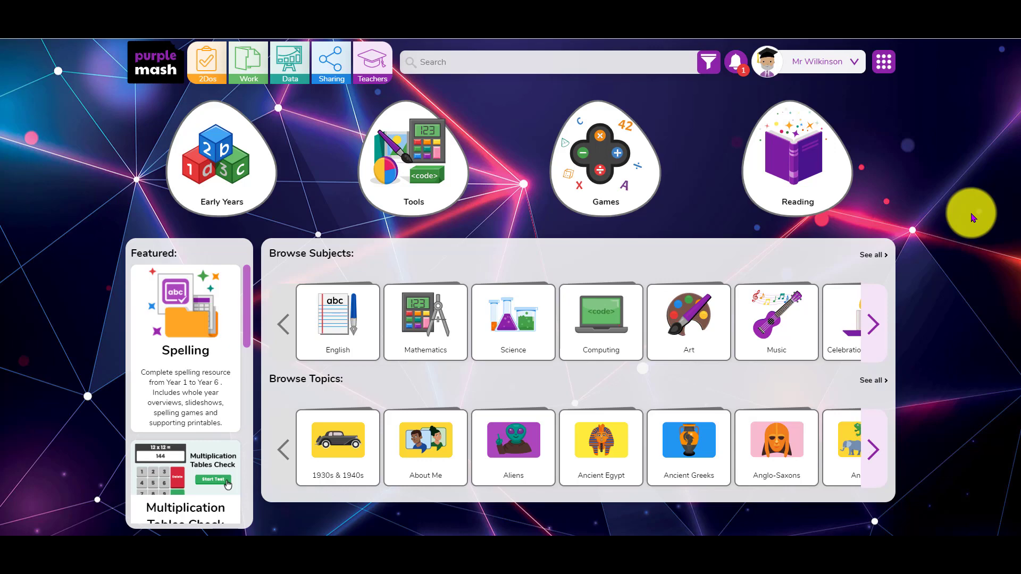
Open English > Spelling Scheme of Work and launch a new blank Spelling Quiz.
left_click(334, 320)
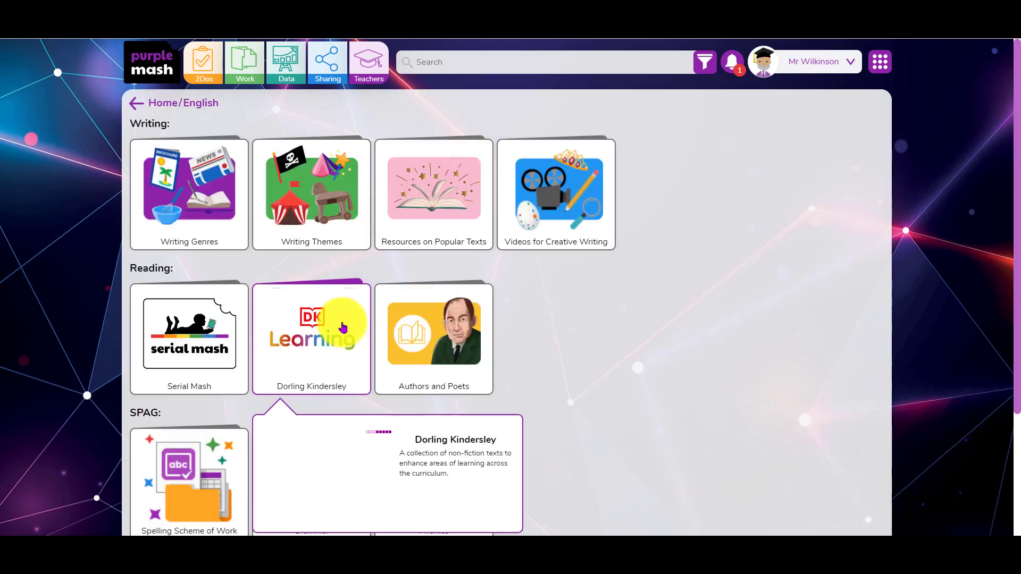
left_click(179, 452)
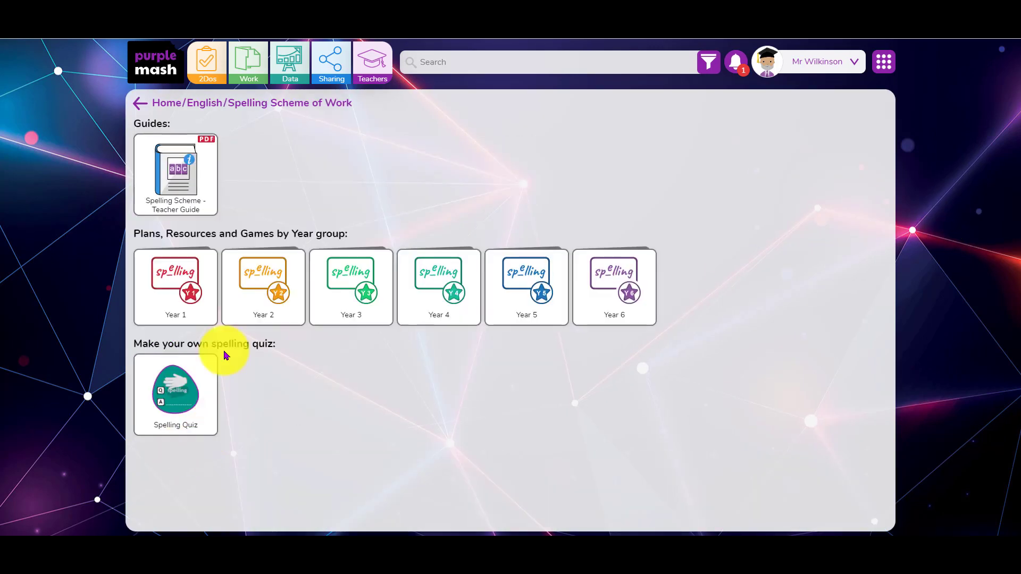
mouse_move(183, 423)
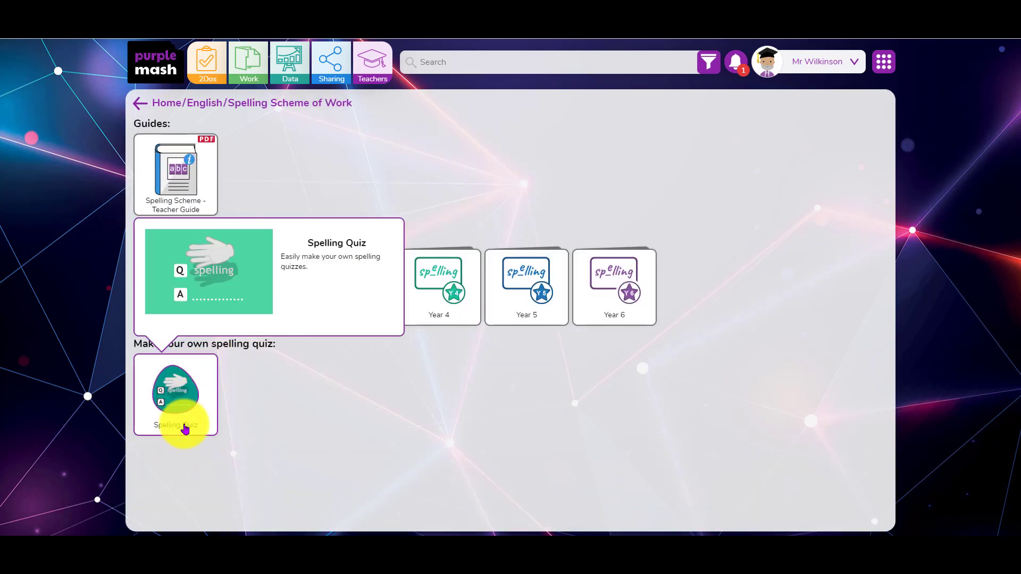
left_click(203, 397)
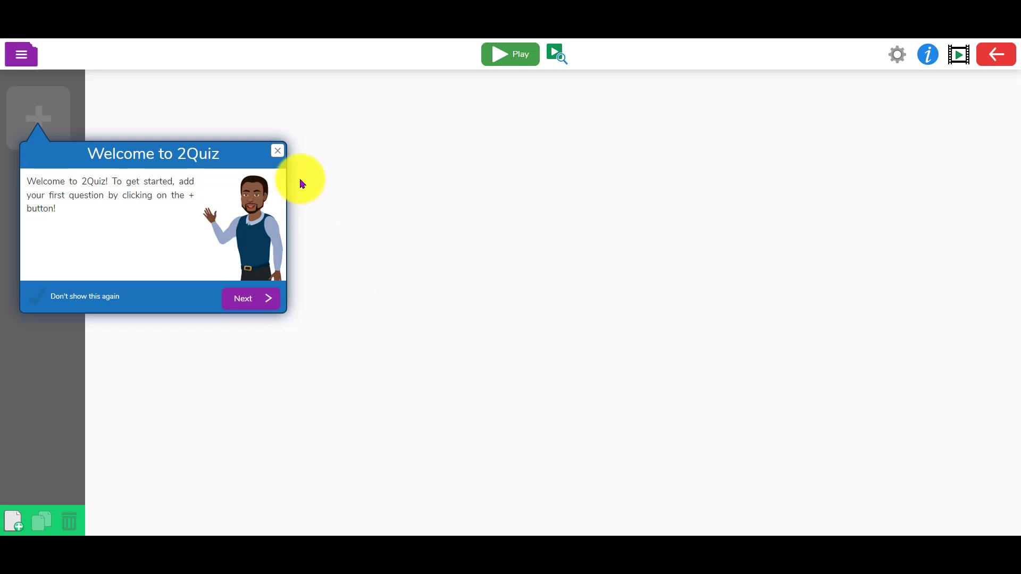
Add a word-list question and copy the ten homophones, meat to sore, from the Word document.
left_click(278, 152)
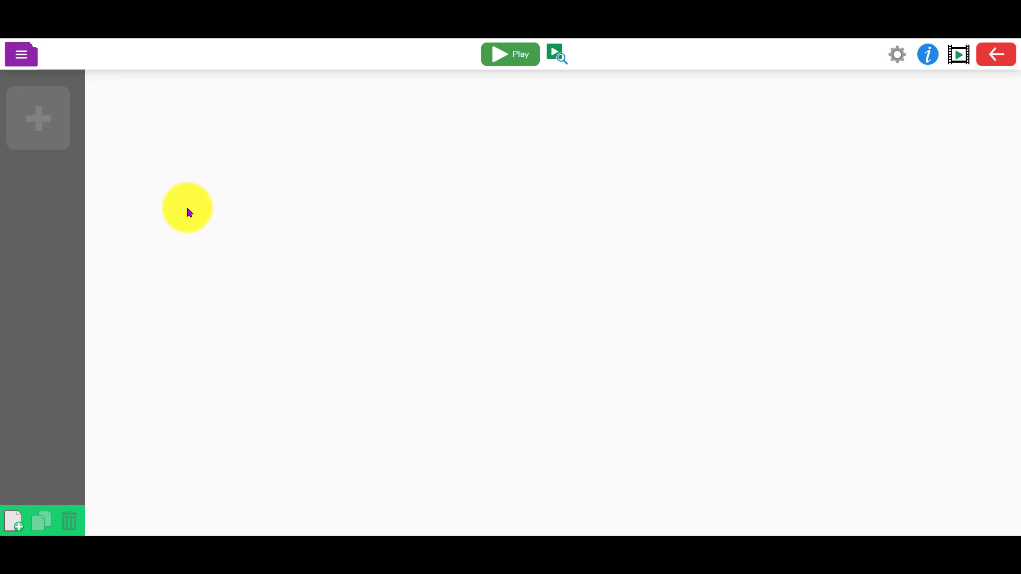
left_click(49, 126)
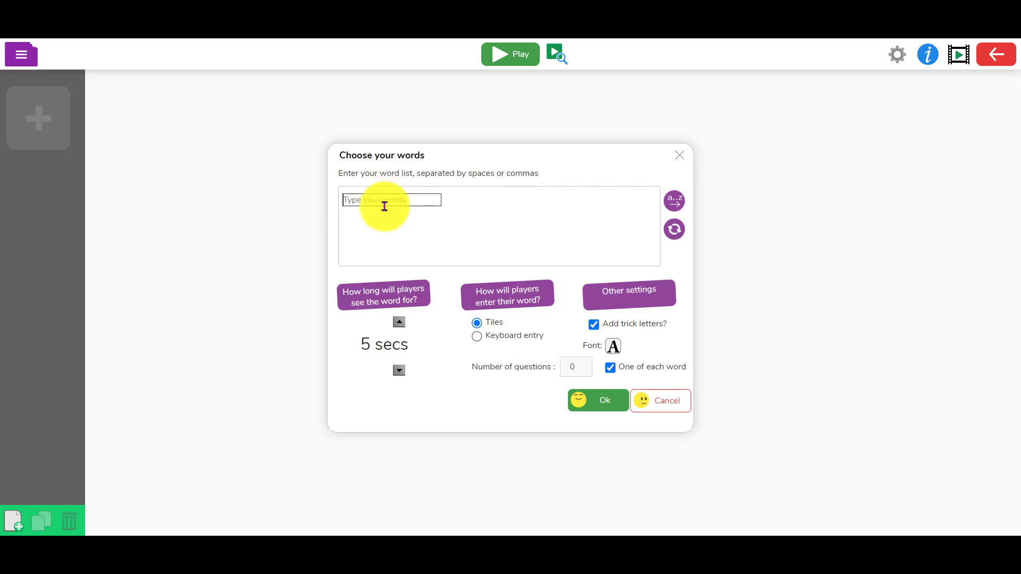
left_click(428, 545)
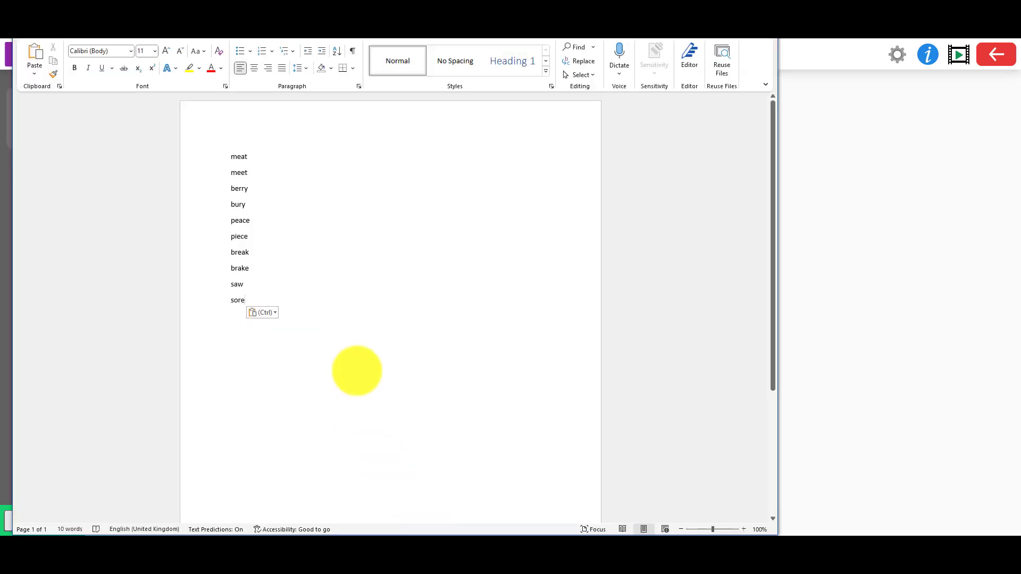
left_click_drag(247, 299, 216, 162)
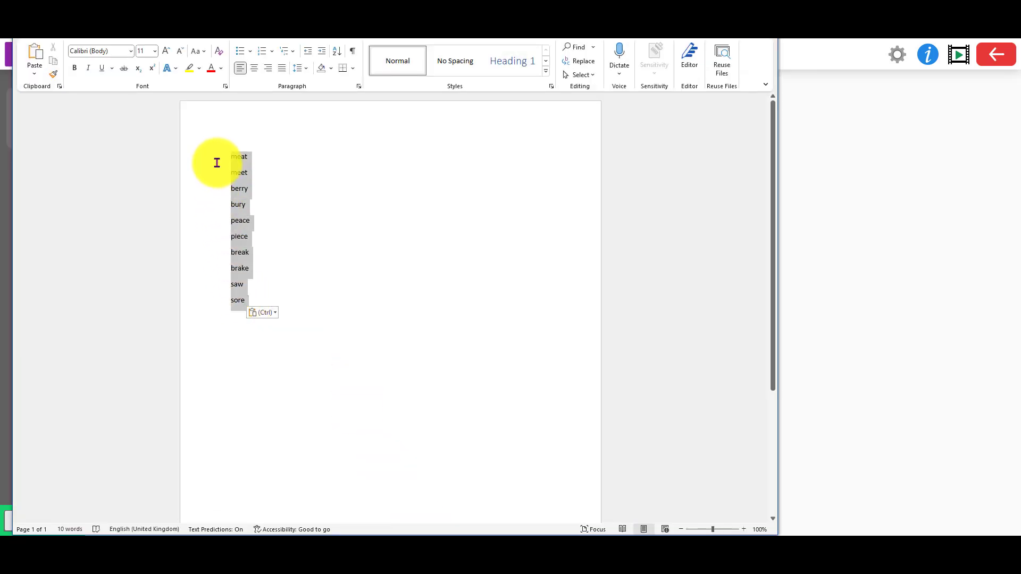
right_click(239, 177)
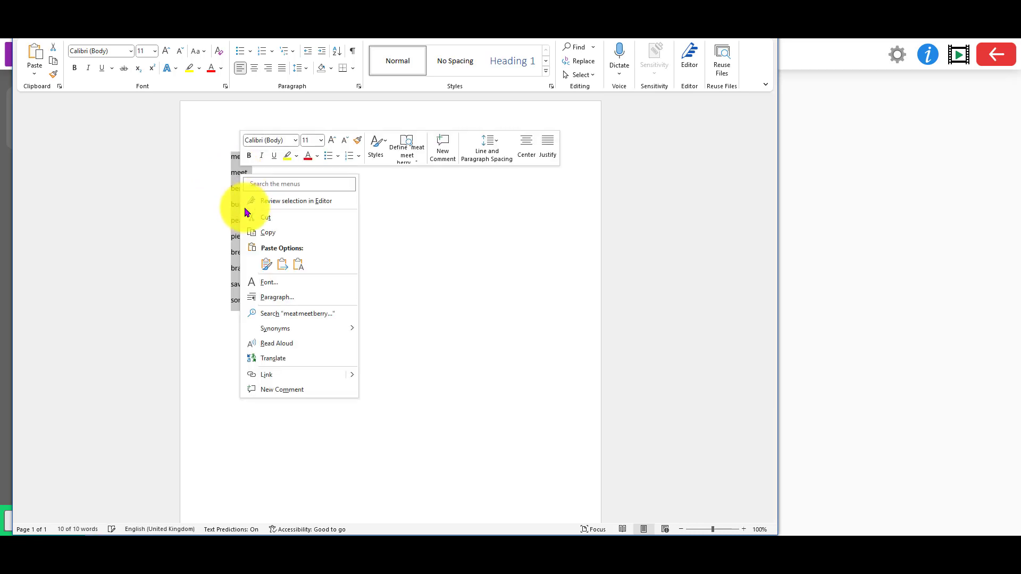
left_click(268, 232)
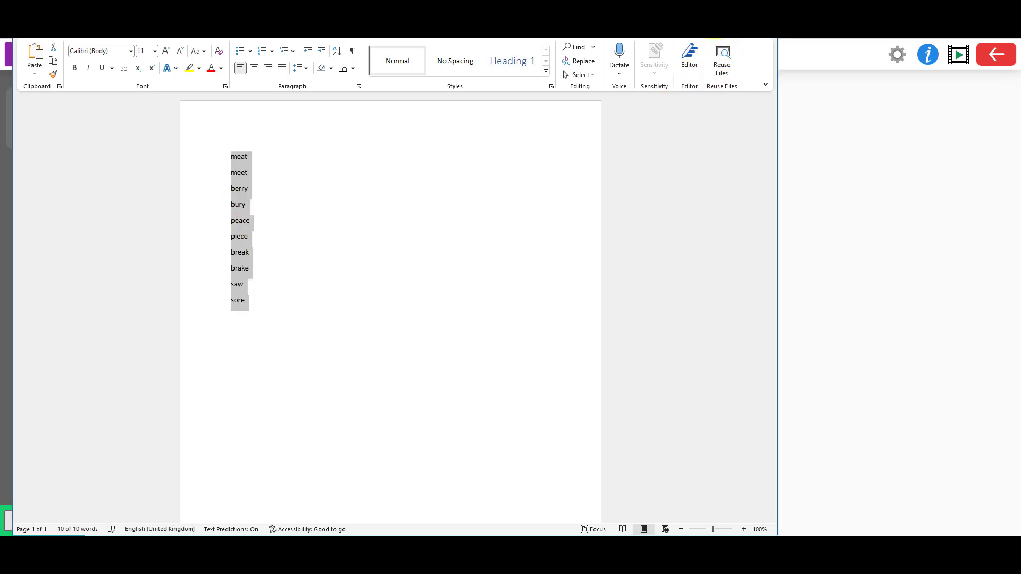
Paste the ten copied homophones, meat through sore, into the Choose your words box.
left_click(716, 24)
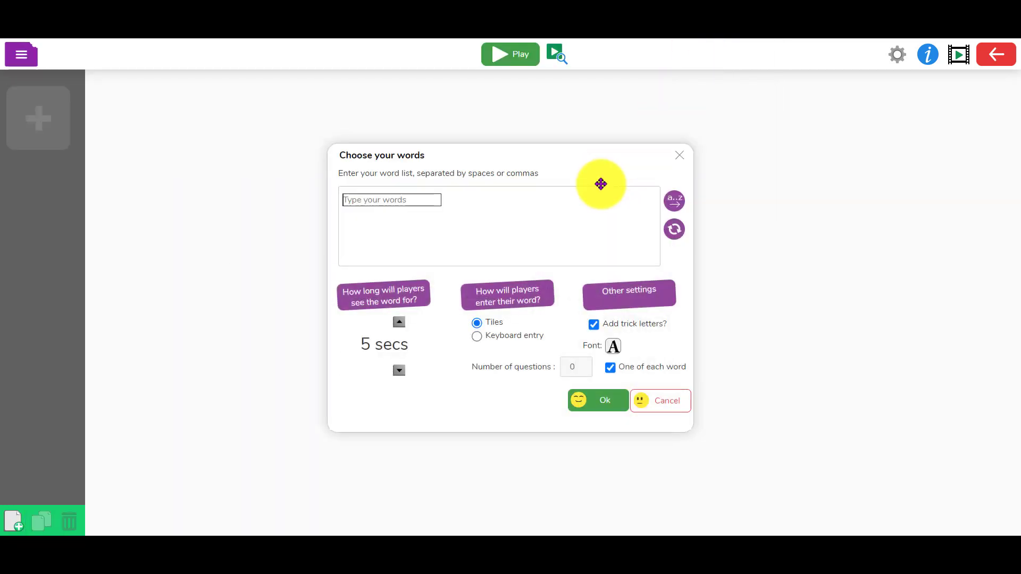
right_click(383, 196)
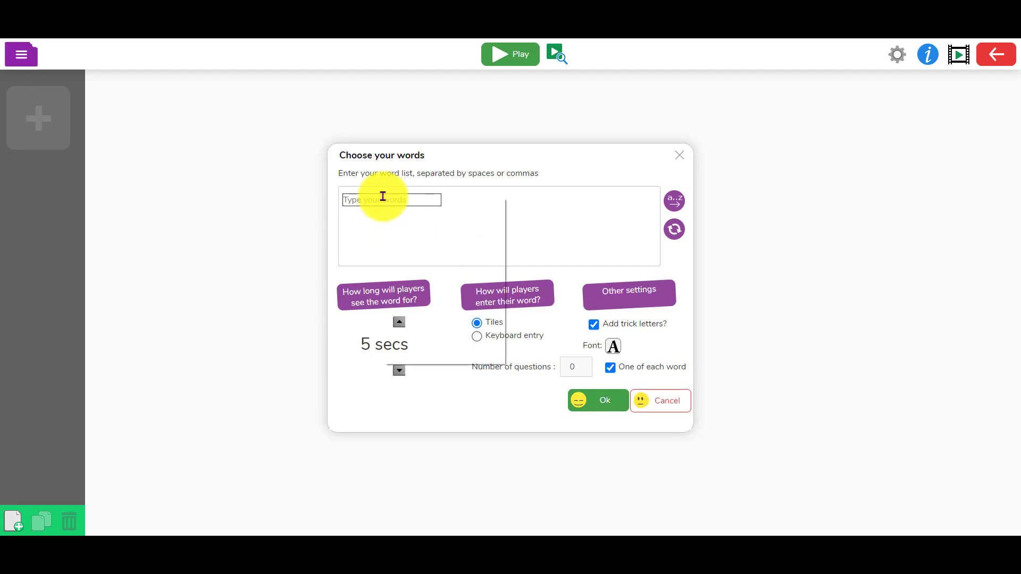
left_click(415, 280)
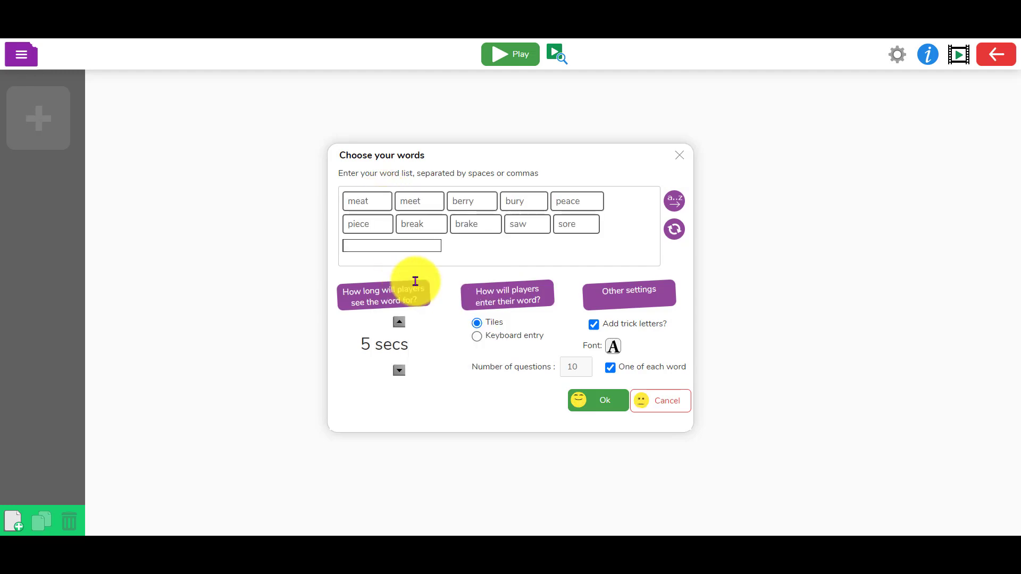
Set the word display time to 0 secs and choose Keyboard entry for answers.
left_click(399, 371)
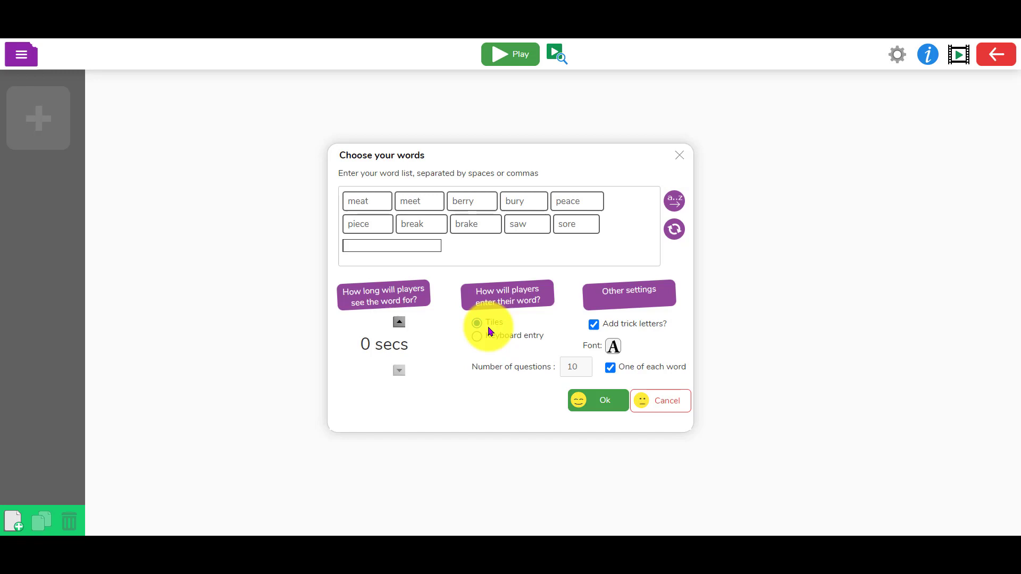
left_click(477, 336)
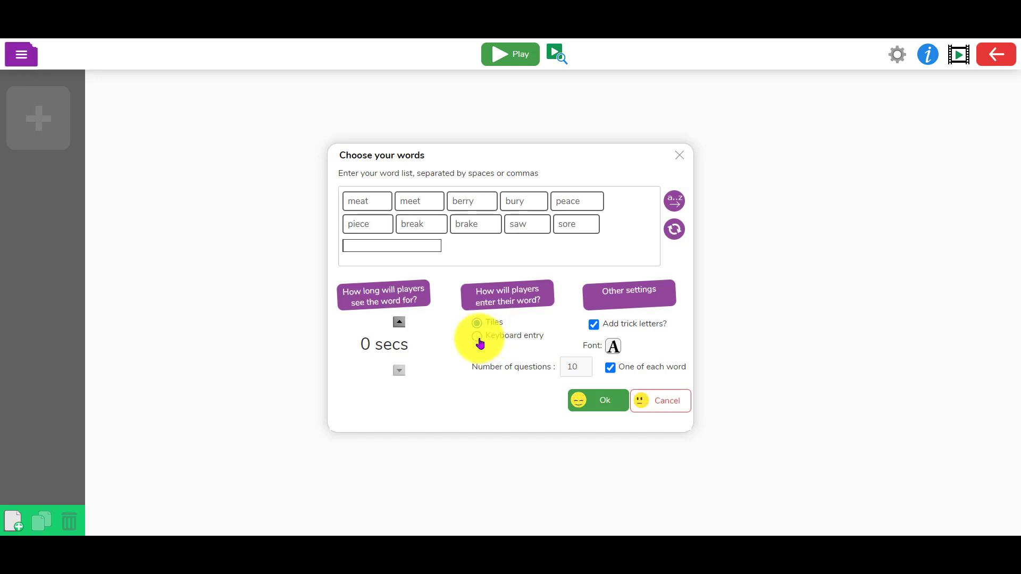
mouse_move(492, 378)
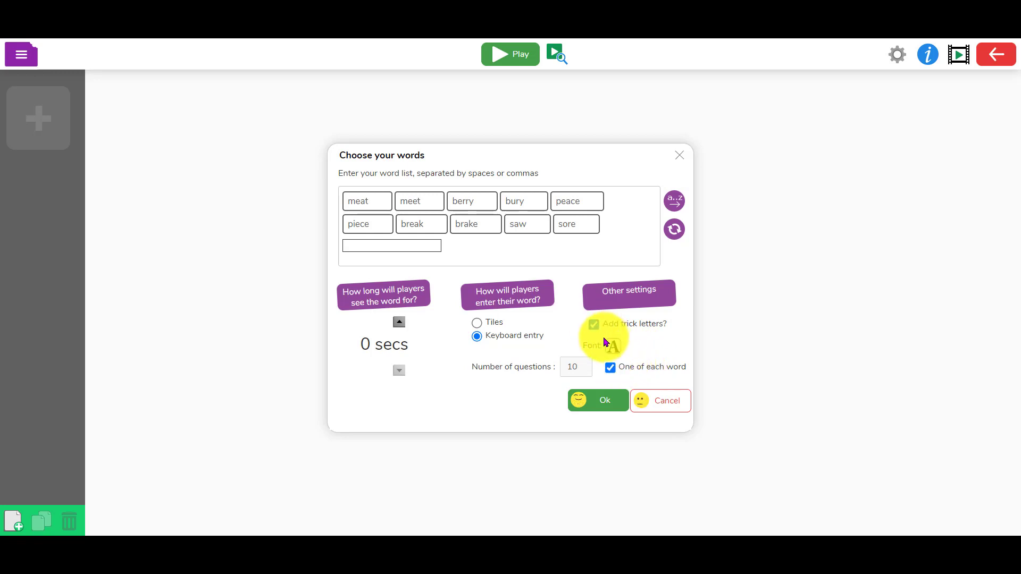
Generate the ten question slides and open the audio options for question 5, 'peace'.
left_click(609, 405)
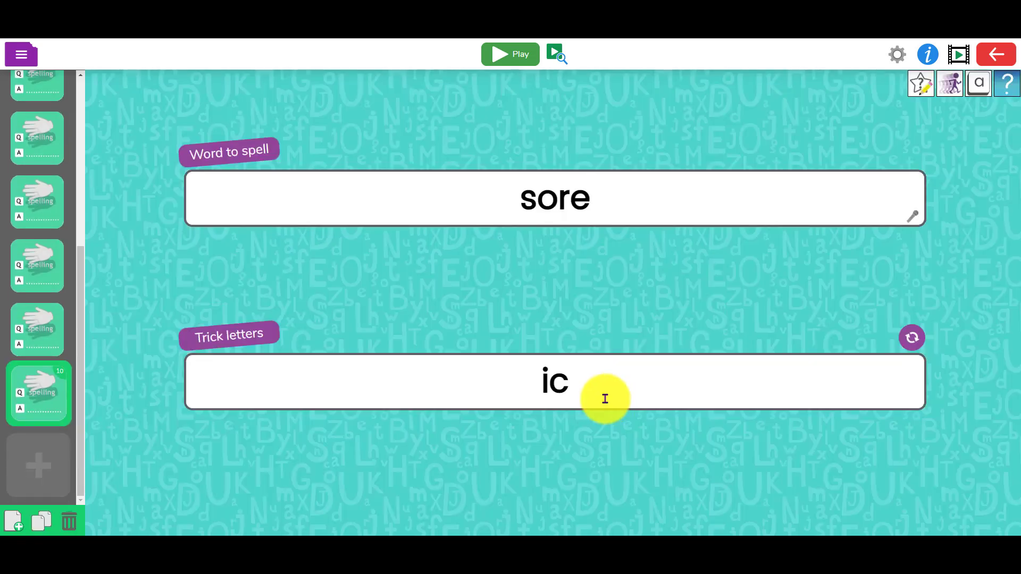
left_click(52, 333)
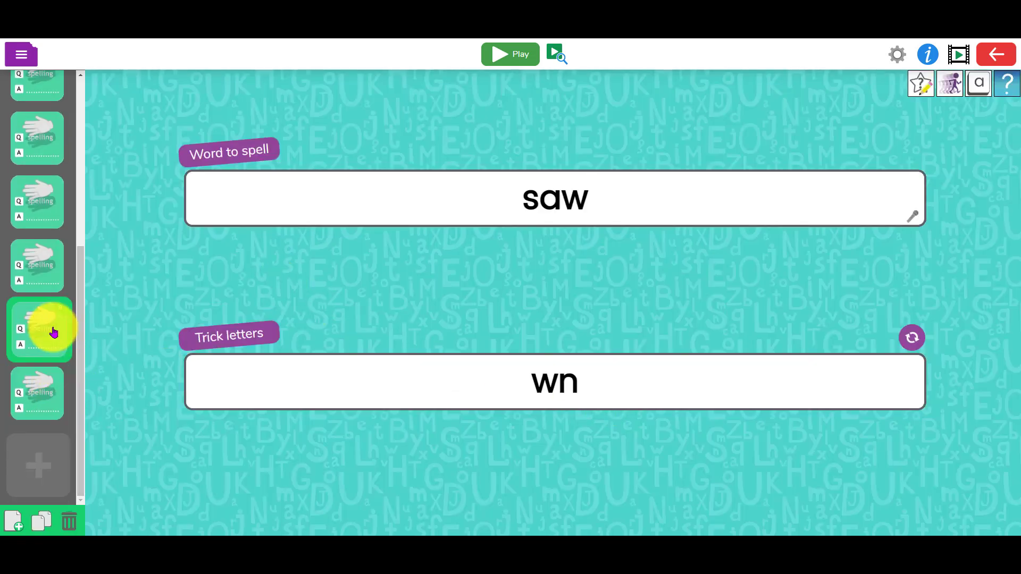
left_click(32, 274)
left_click(34, 209)
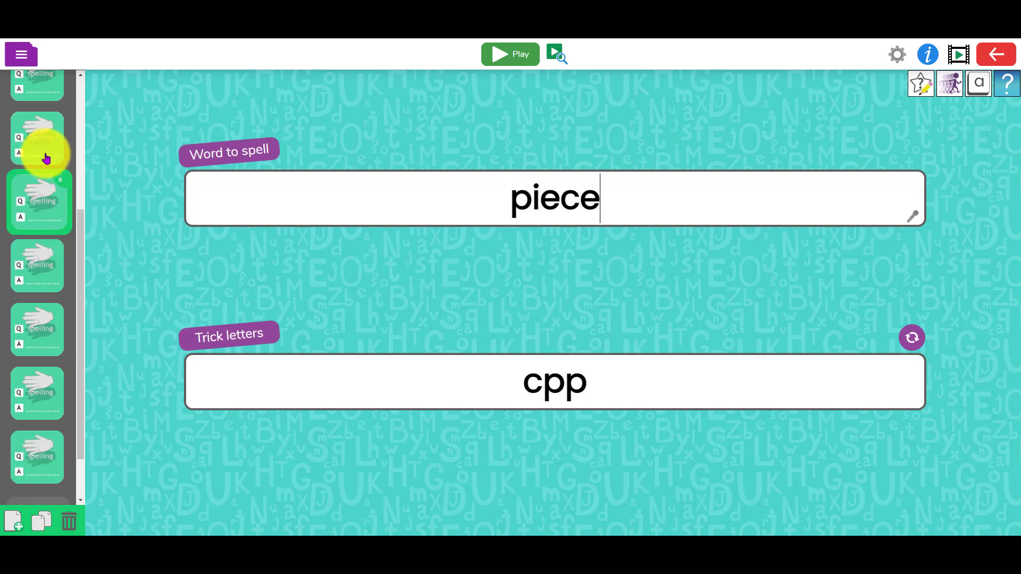
left_click(46, 153)
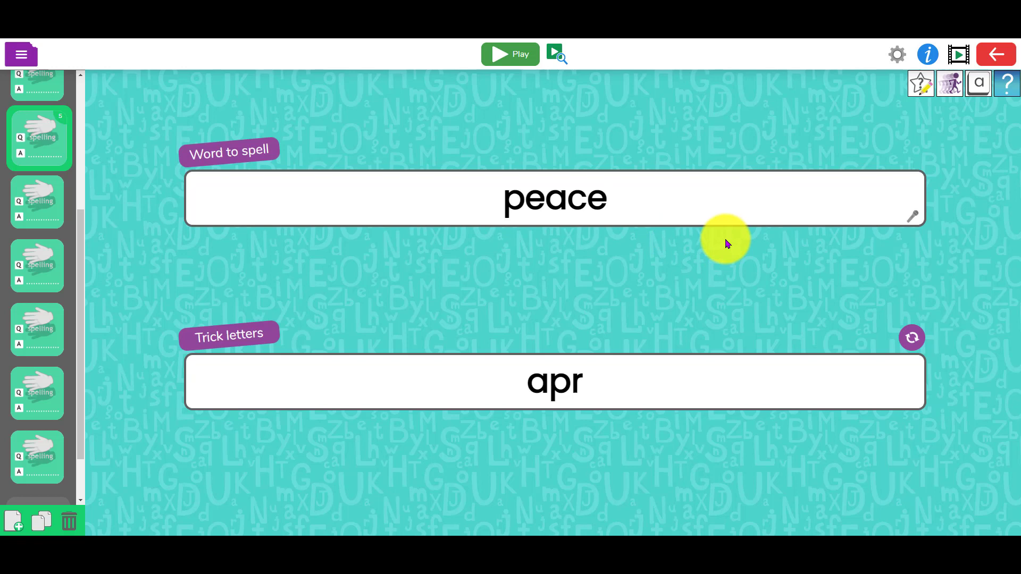
left_click(914, 222)
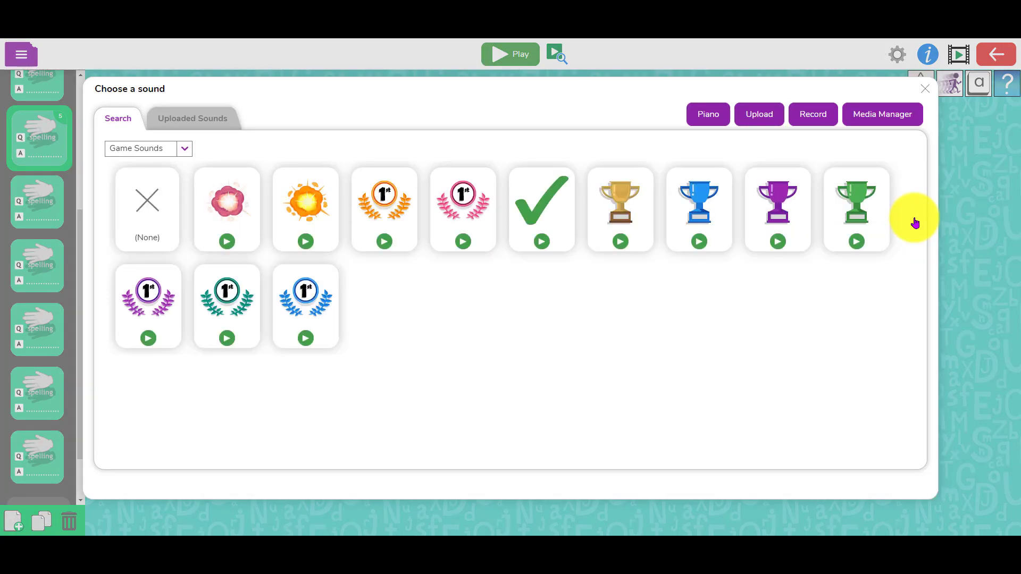
Record a spoken clip for 'peace', then move a slide up and view question 6, 'break'.
left_click(815, 115)
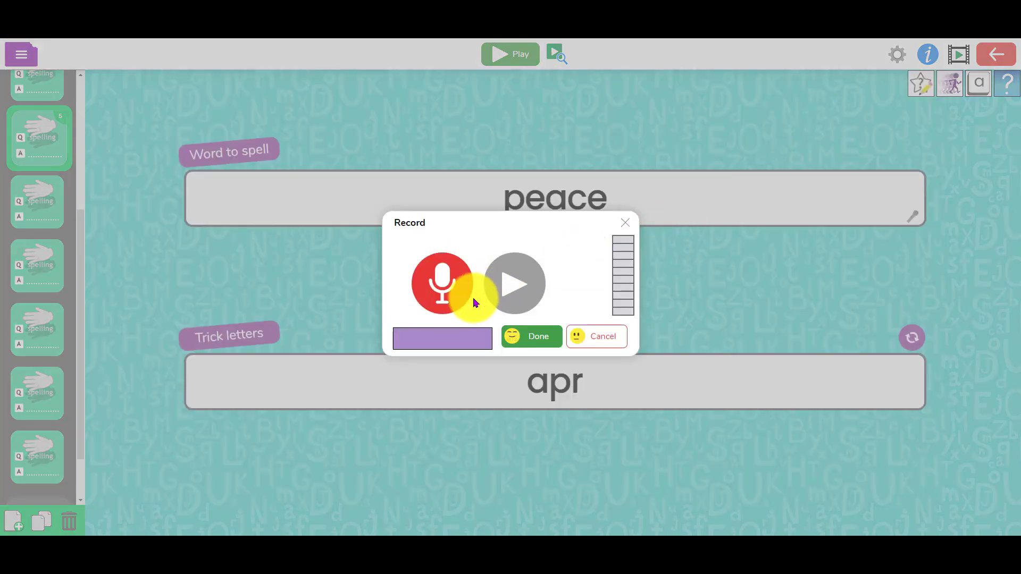
left_click(451, 291)
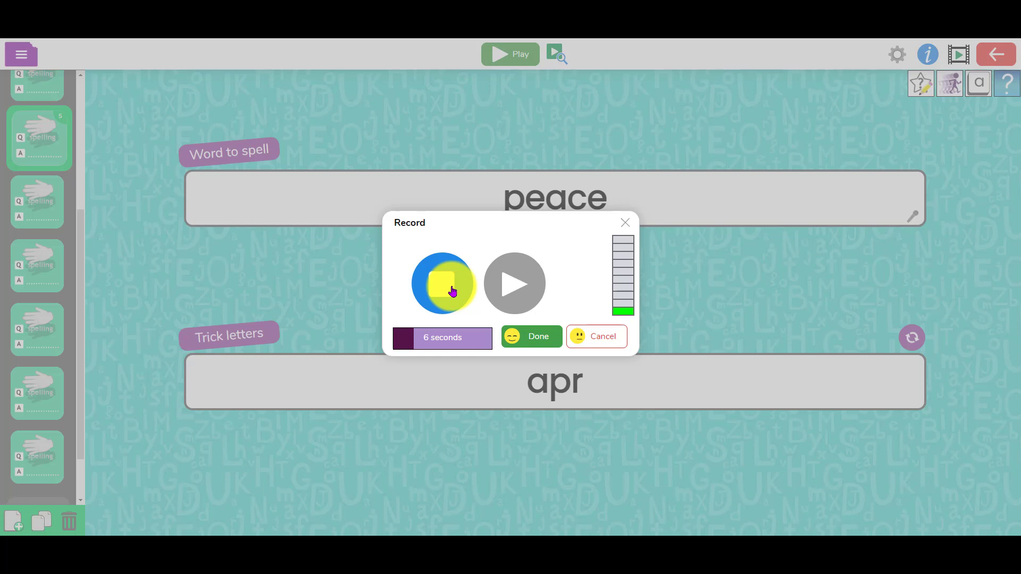
left_click(526, 341)
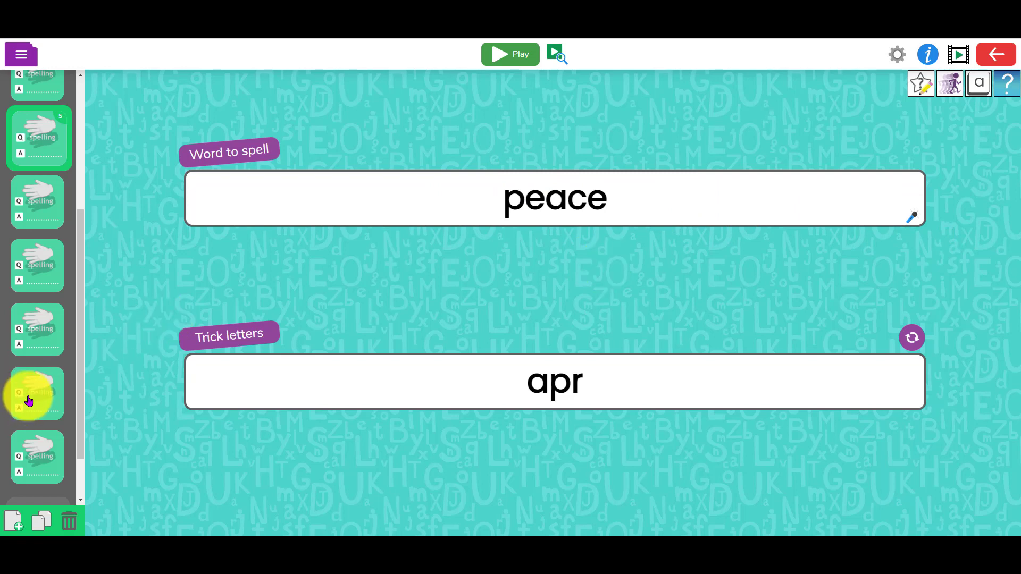
left_click_drag(27, 399, 27, 266)
left_click(39, 209)
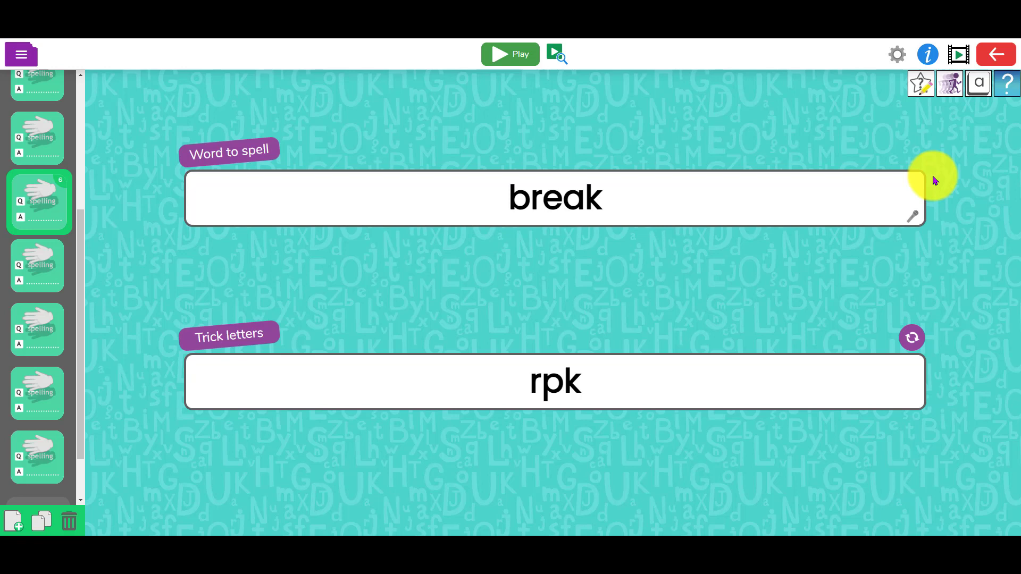
Title the quiz 'Spellings for the week' and add the crayon pot clipart to its start screen.
left_click(925, 56)
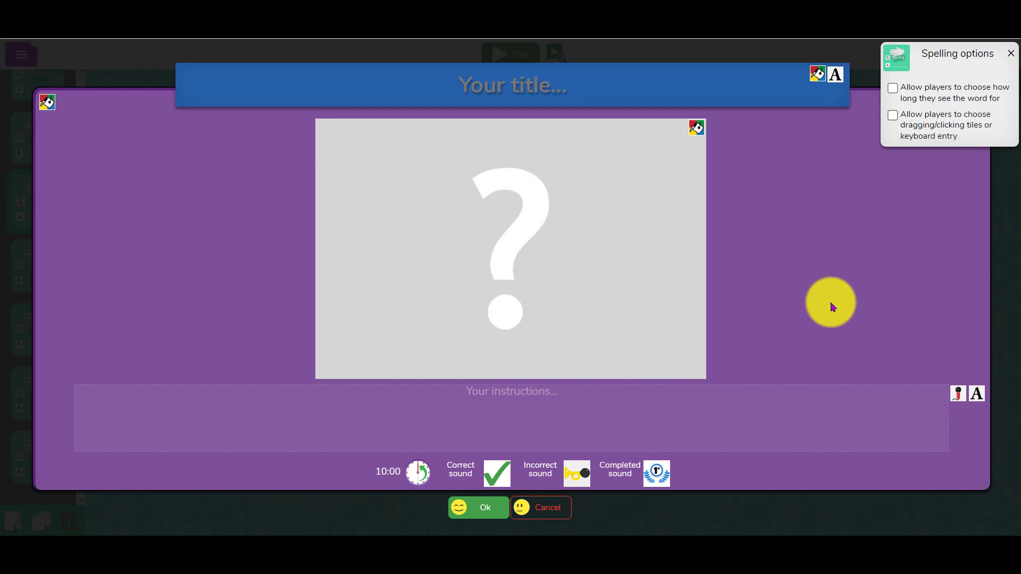
left_click(590, 87)
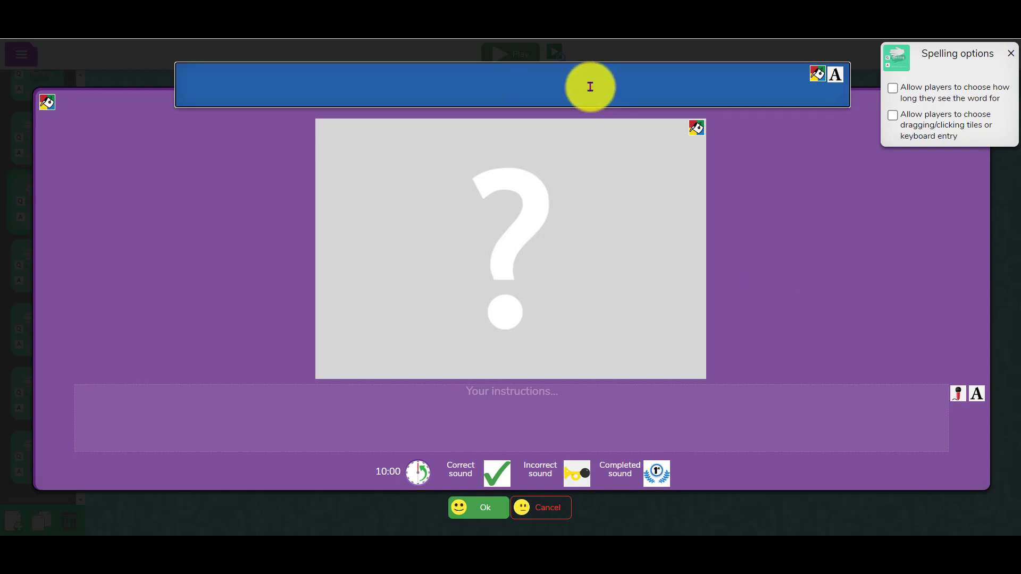
type("Spell")
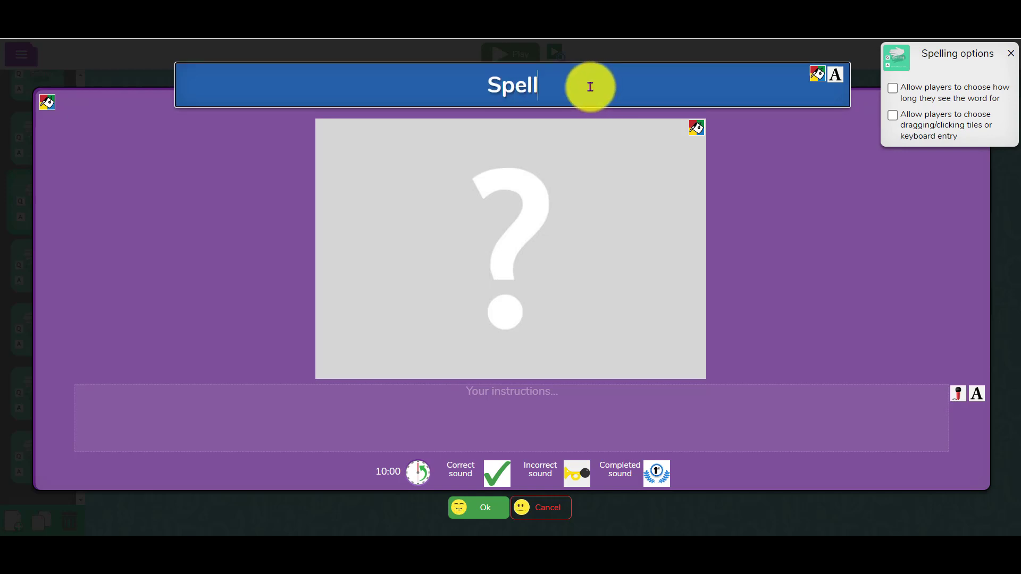
type("ings for t")
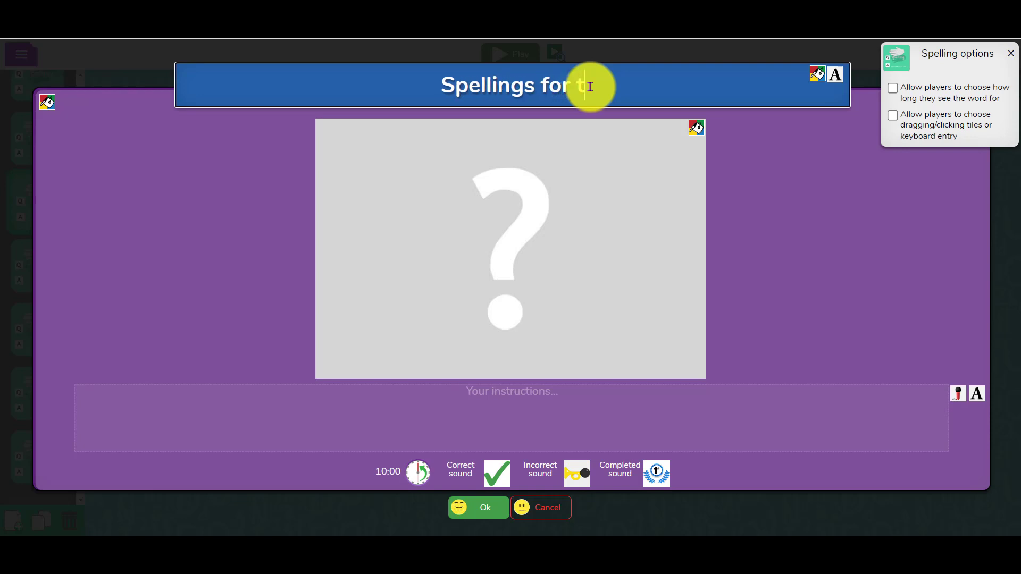
type("he week")
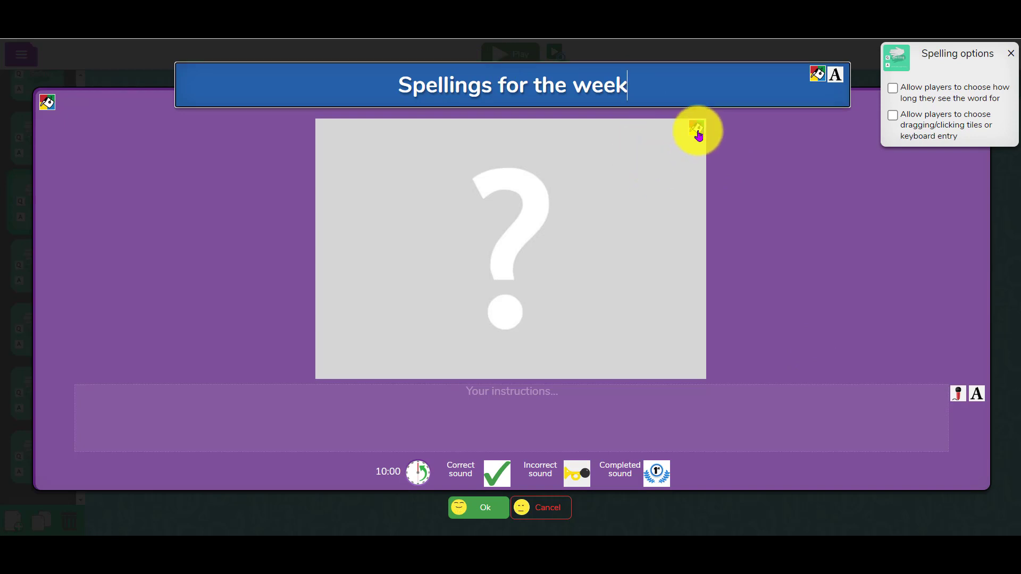
left_click(697, 129)
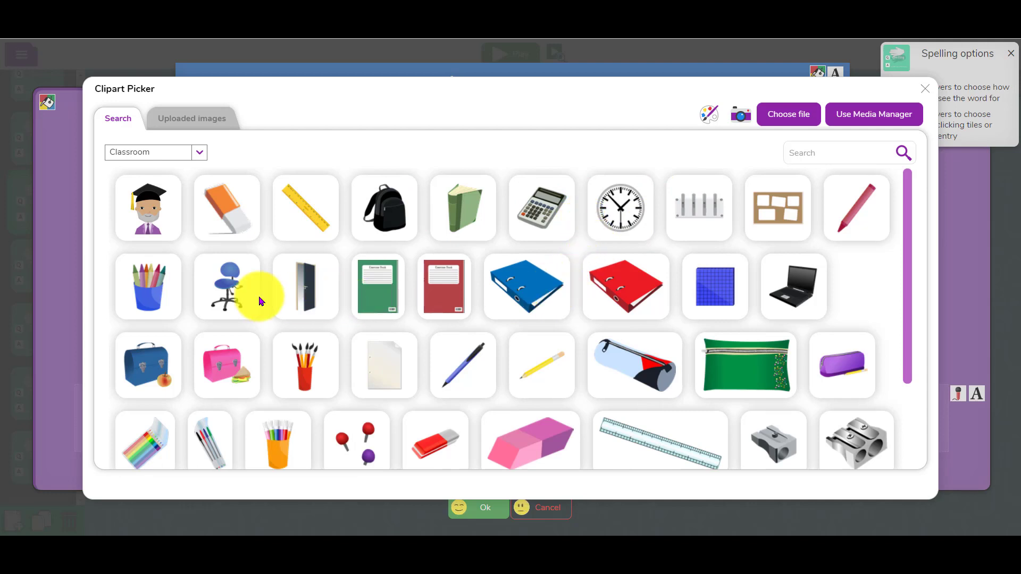
left_click(160, 281)
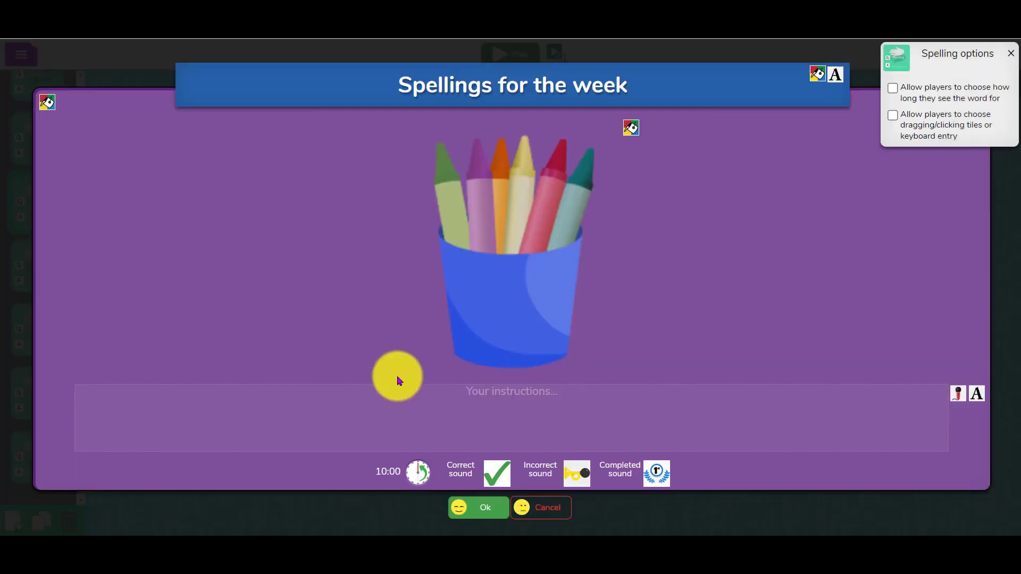
Add the instruction 'Here are your spellings for this week', make the start screen magenta and finish editing it.
left_click(546, 394)
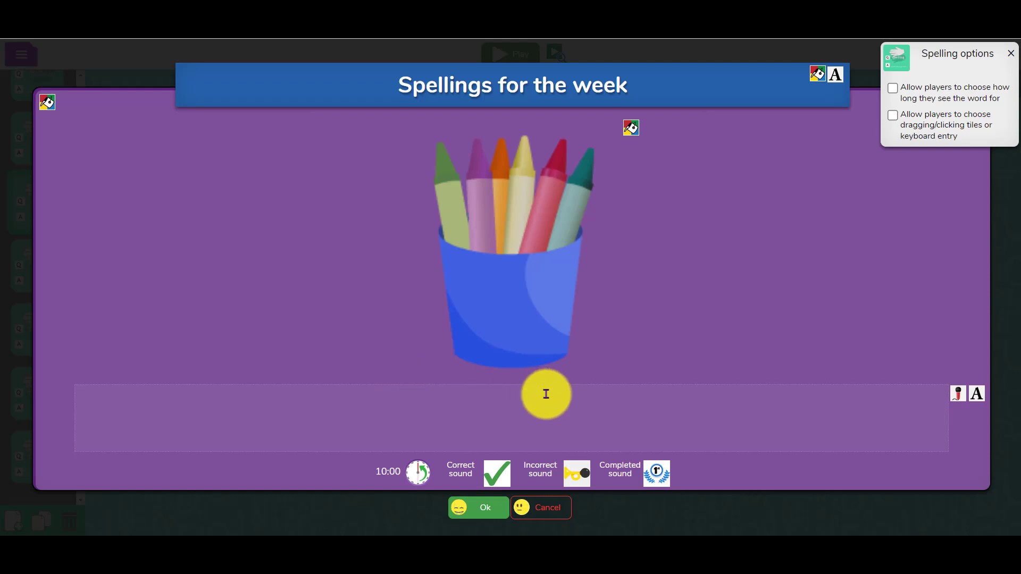
type("Here are your spellings for this week")
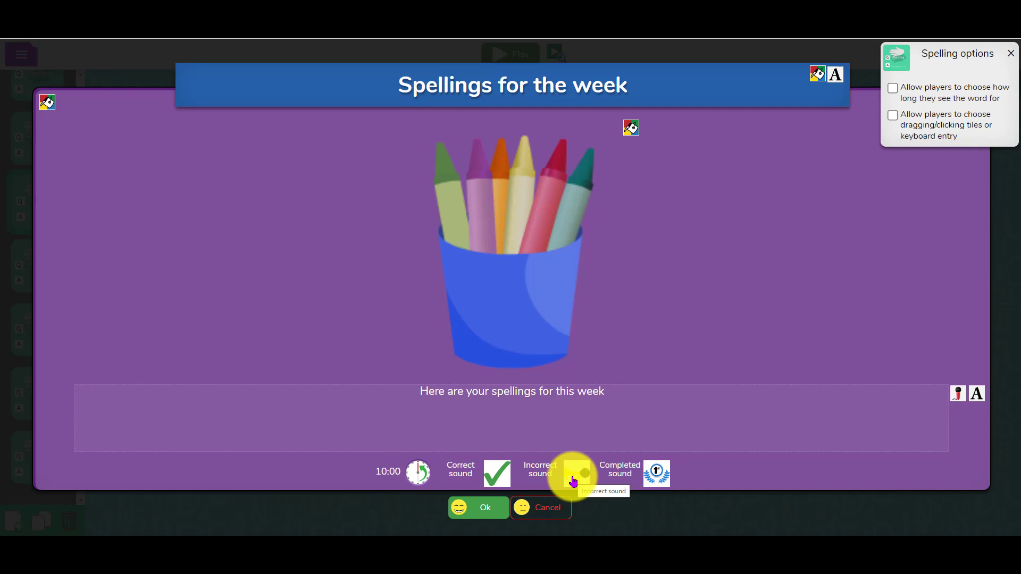
left_click(47, 103)
left_click(211, 233)
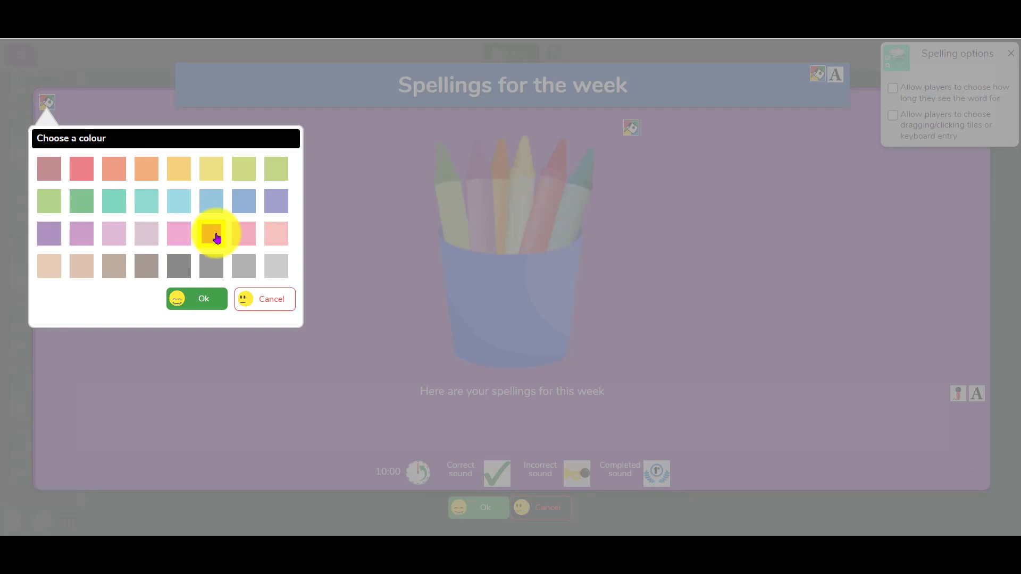
left_click(213, 296)
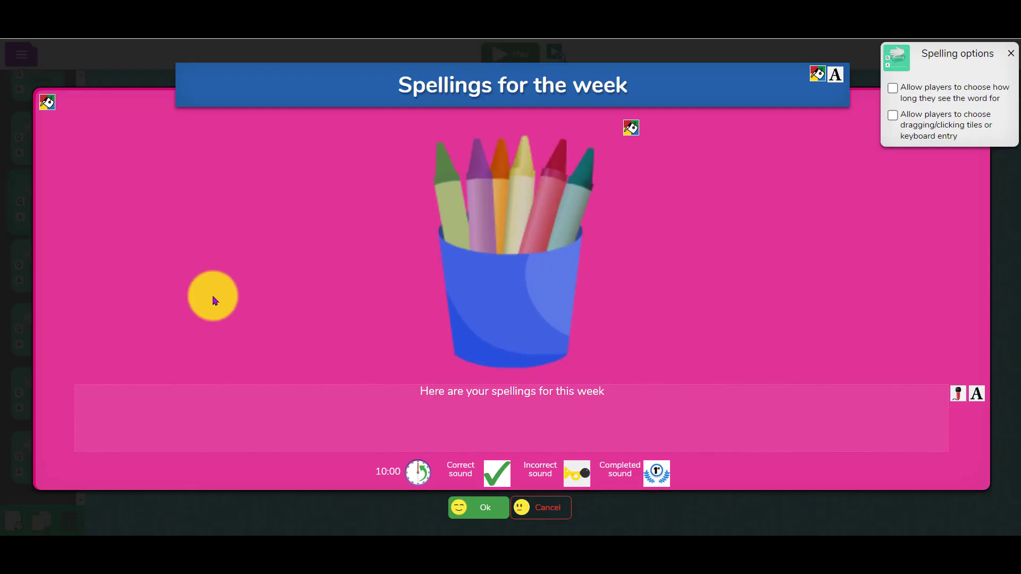
left_click(481, 512)
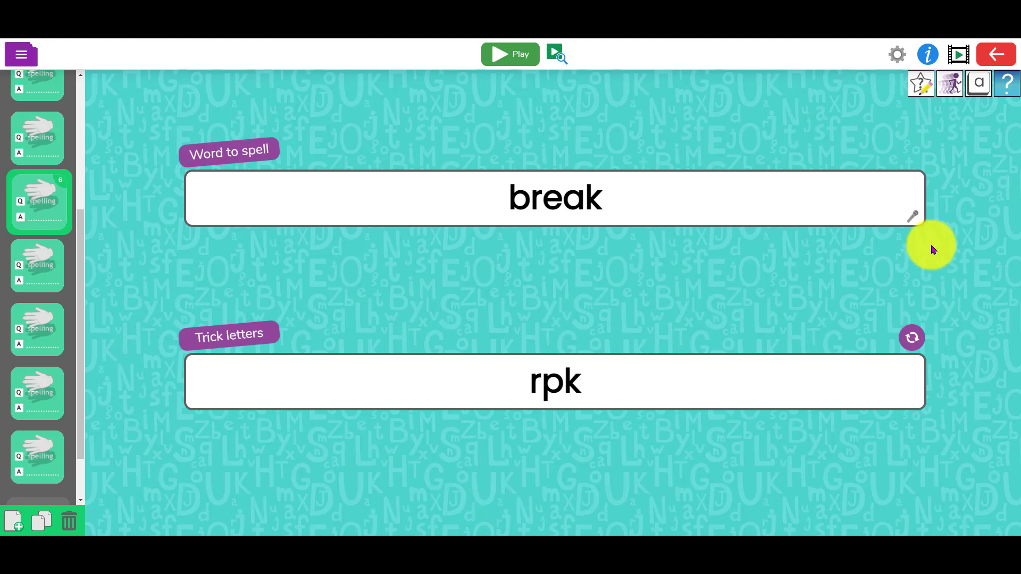
left_click(928, 90)
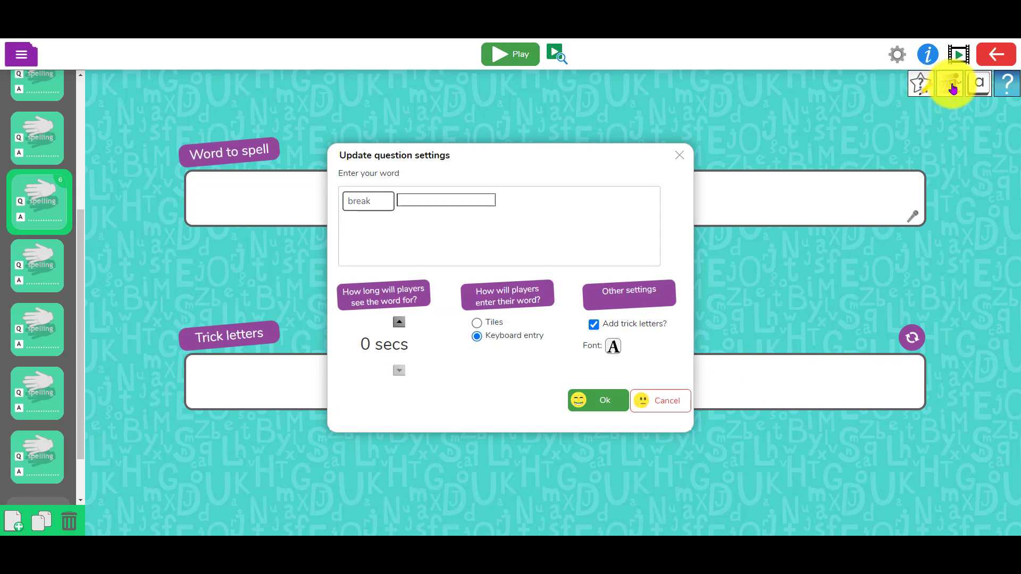
left_click(951, 84)
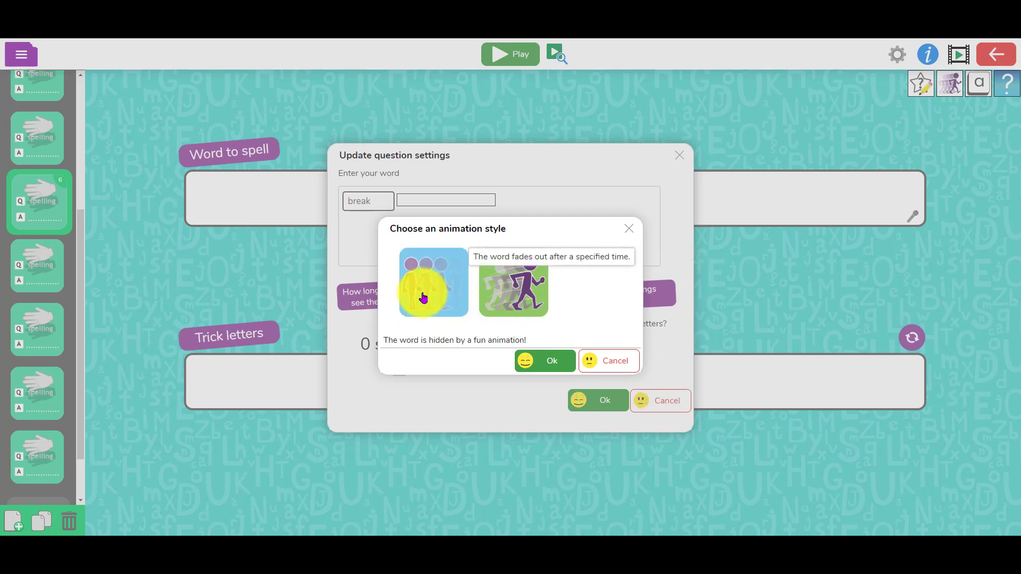
left_click(628, 229)
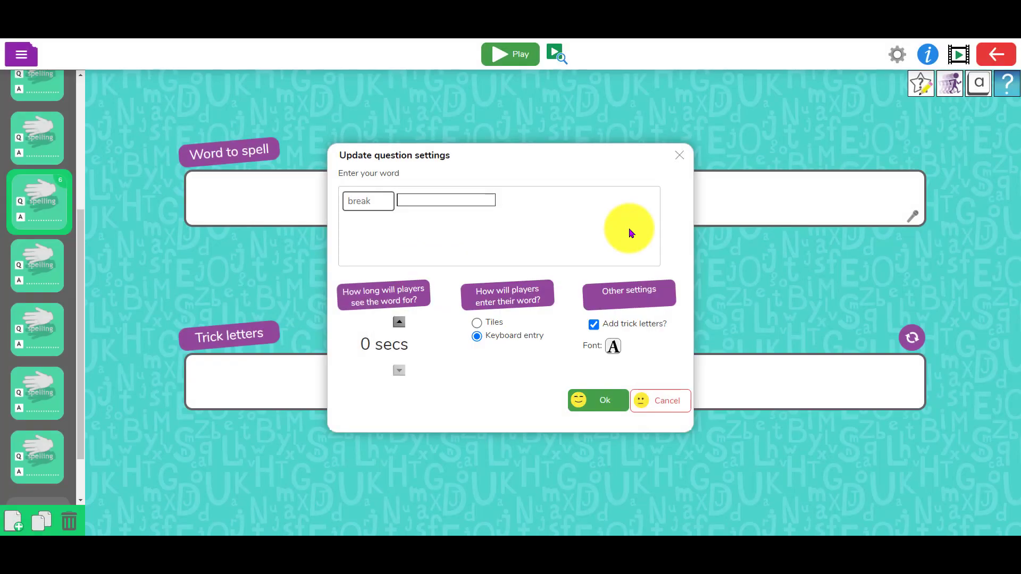
left_click(685, 164)
left_click(980, 88)
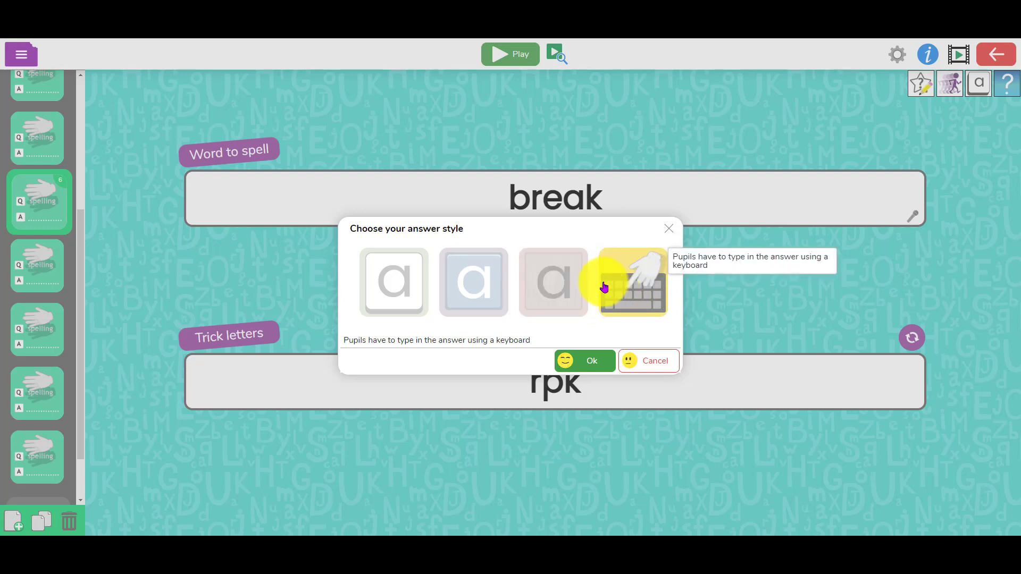
left_click(668, 235)
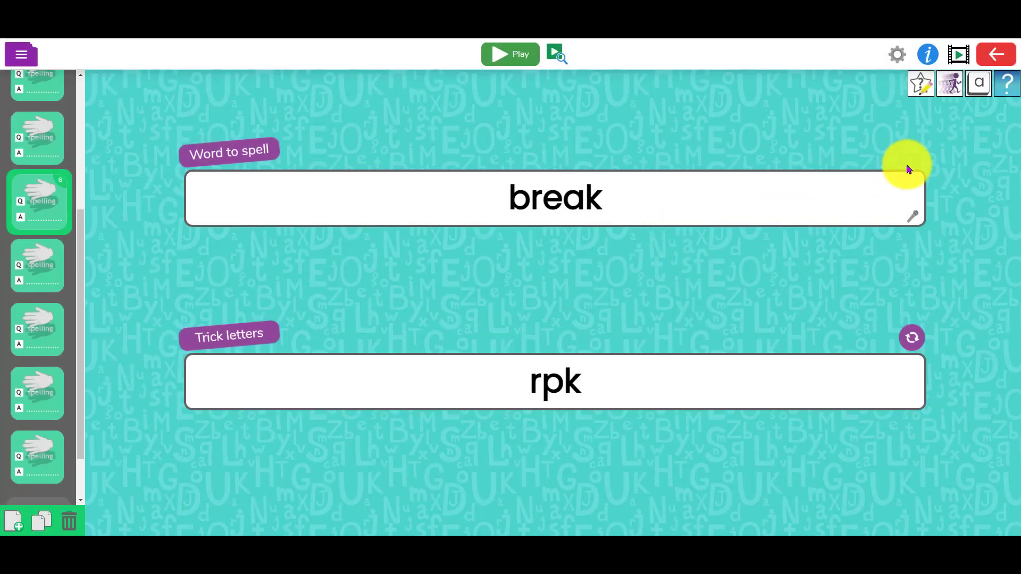
left_click(904, 60)
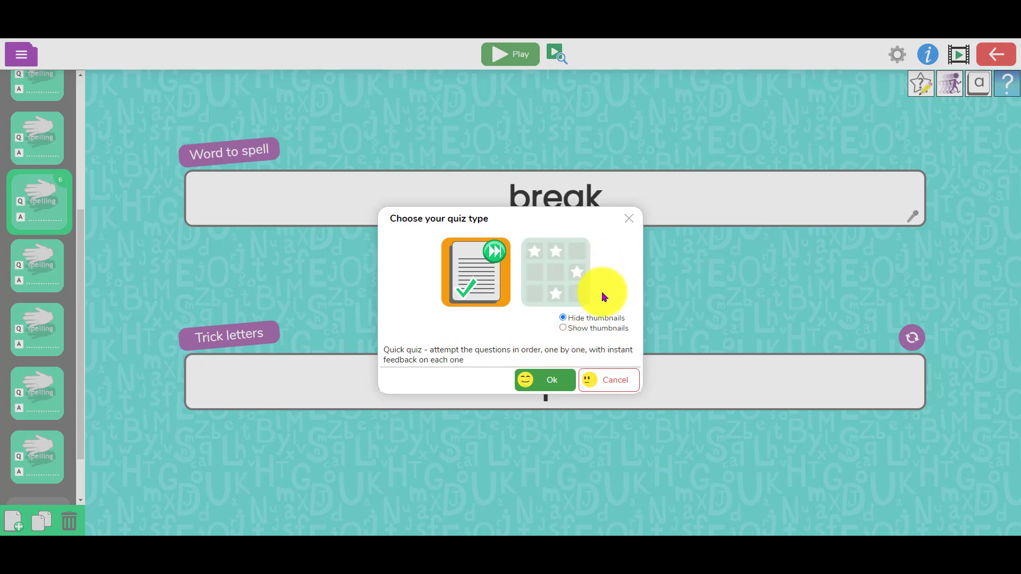
Save the quiz in My Work as 'spellings2', accepting the voiceover warning.
left_click(629, 223)
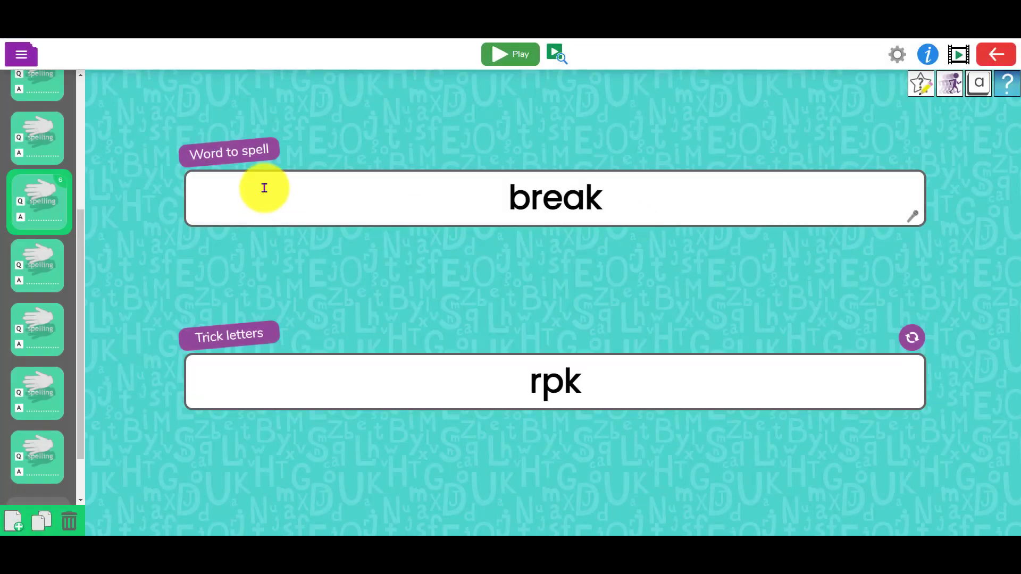
left_click(19, 58)
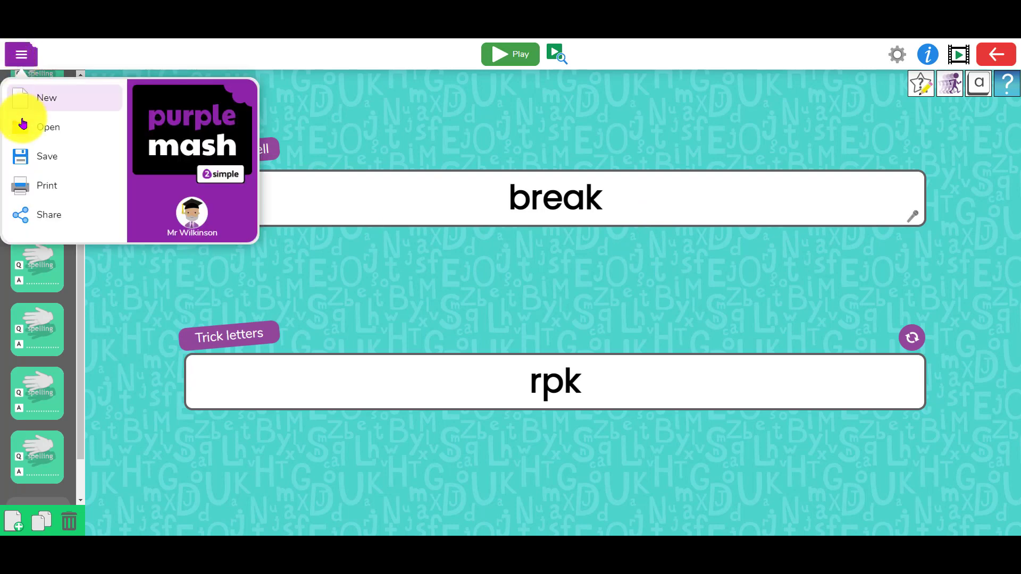
left_click(59, 162)
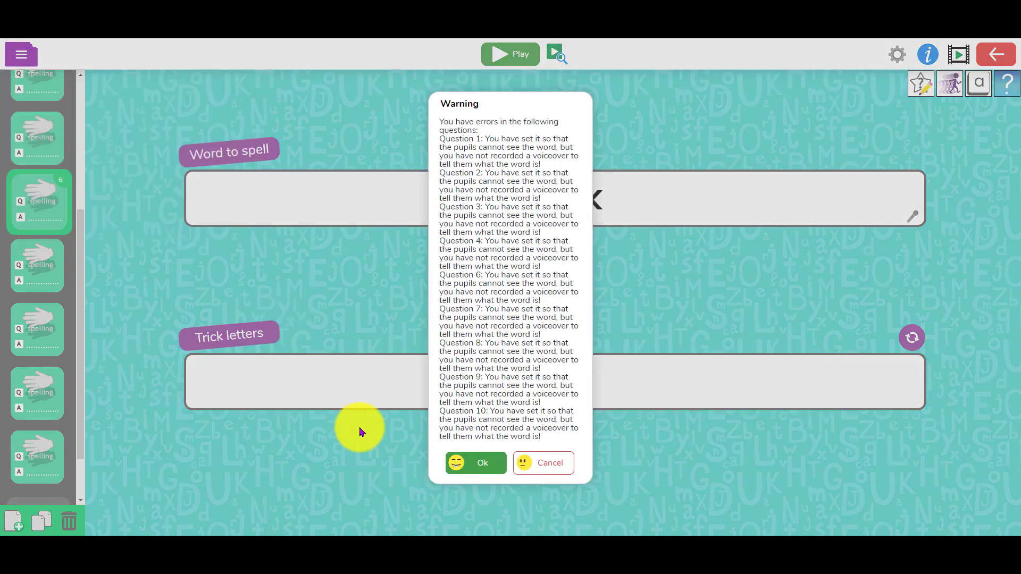
left_click(482, 463)
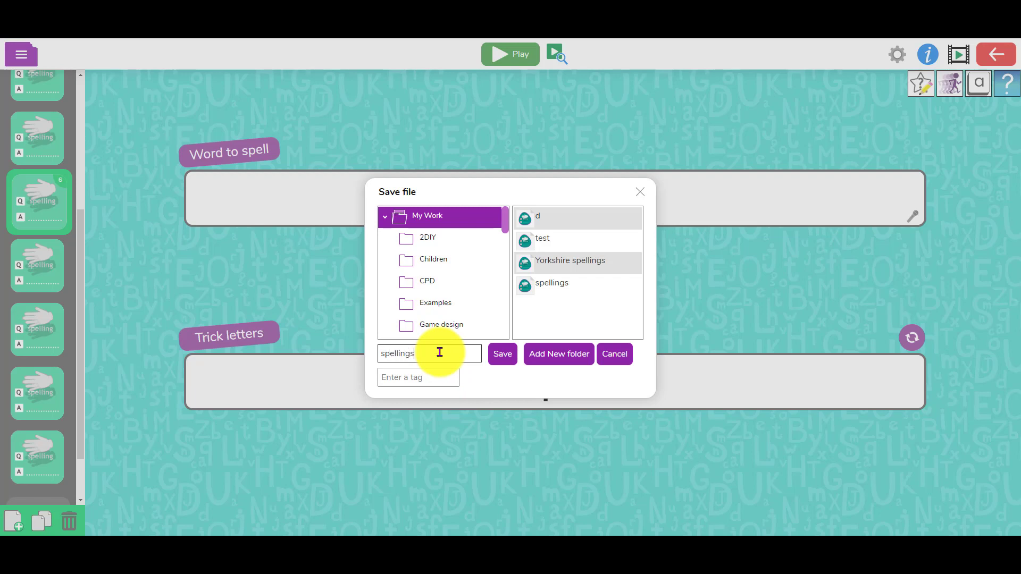
left_click(504, 352)
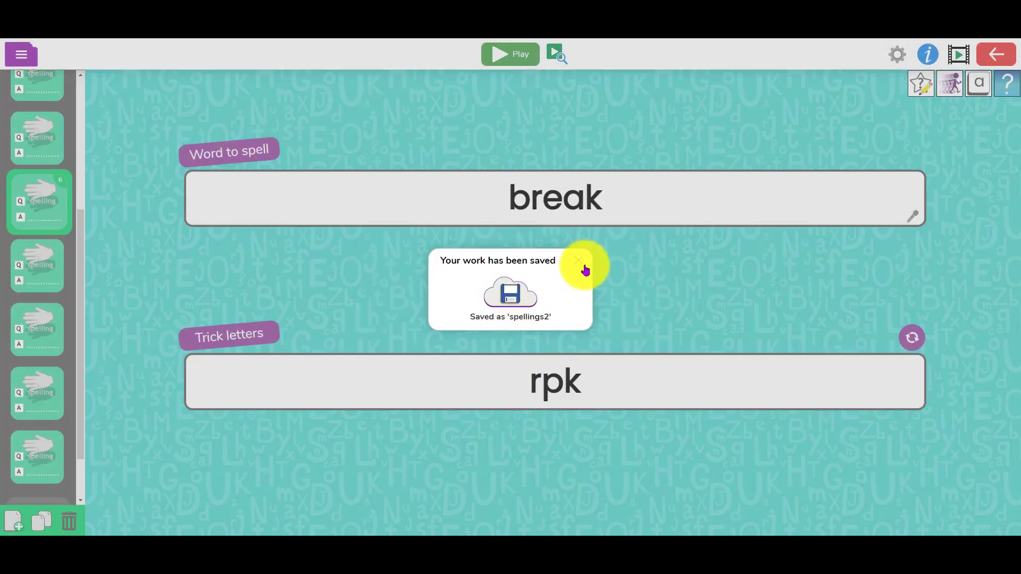
left_click(579, 260)
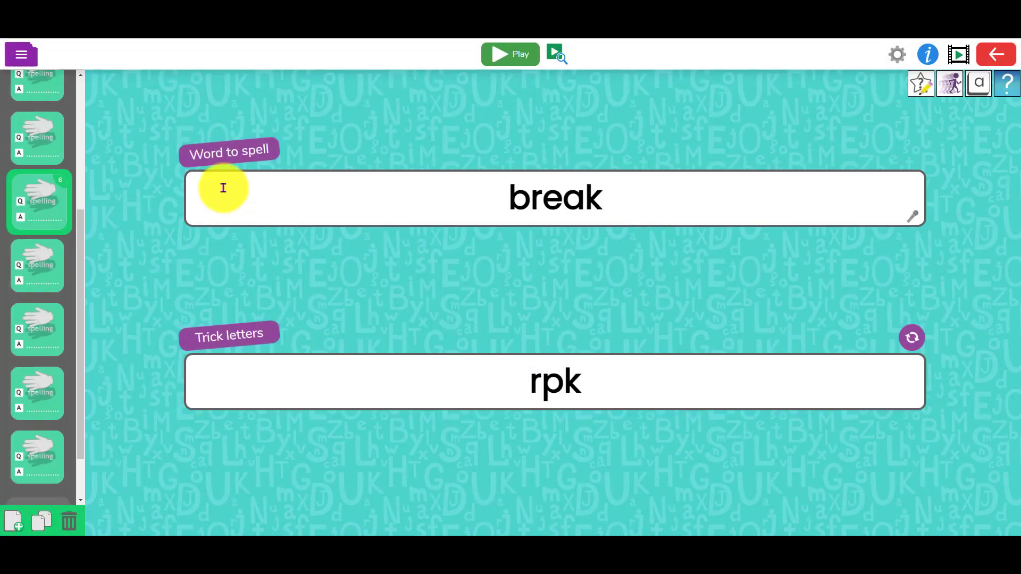
Start setting 'spellings2' as a 2Do from the Share menu, then close the new 2Do form.
left_click(20, 53)
left_click(62, 218)
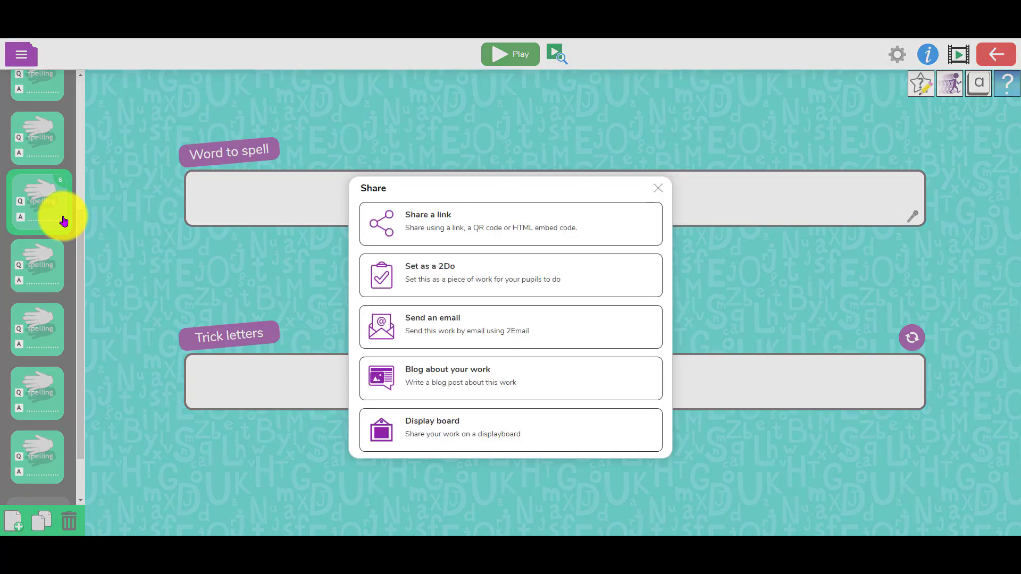
left_click(448, 282)
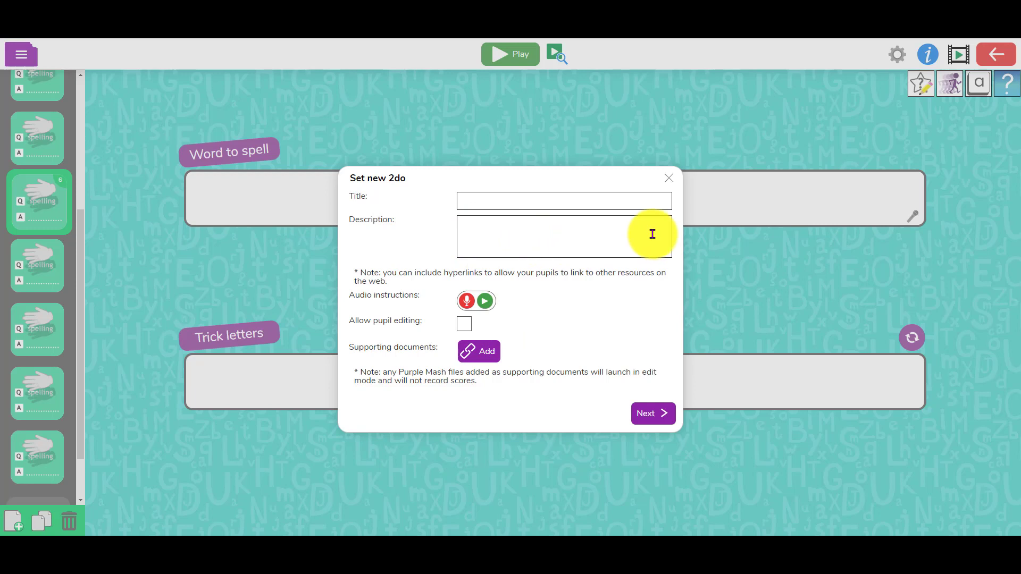
left_click(475, 357)
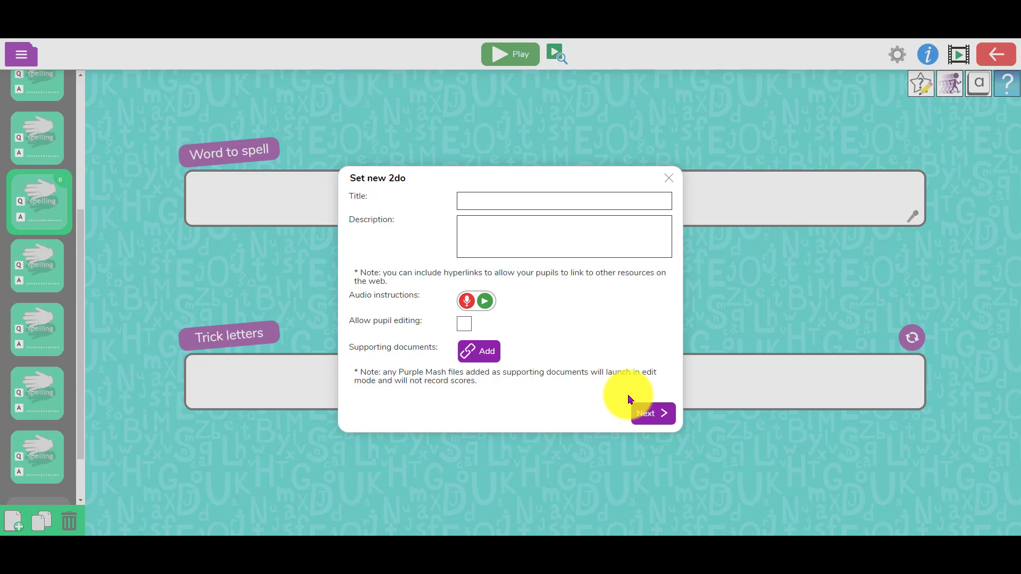
left_click(674, 184)
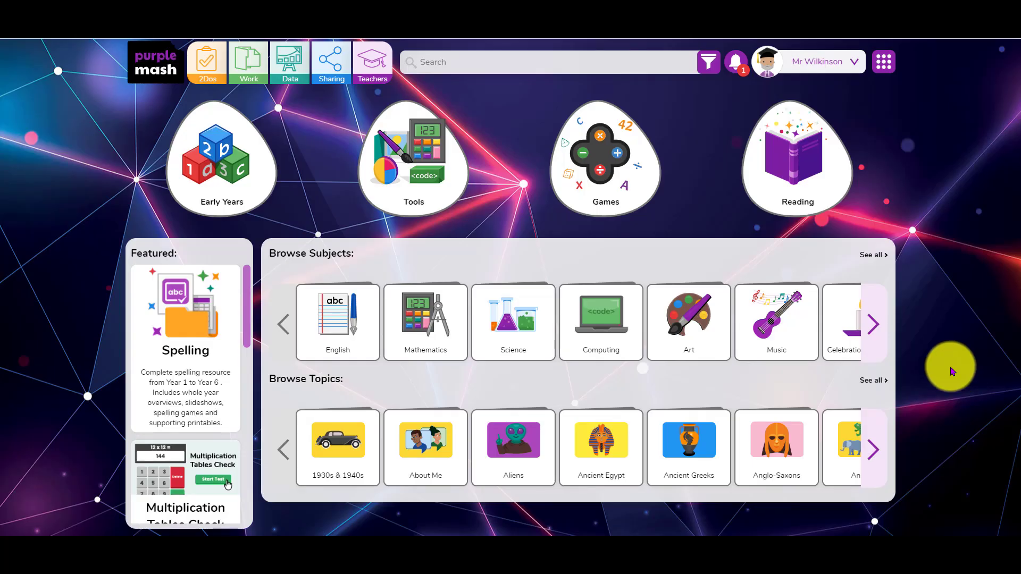
left_click(289, 68)
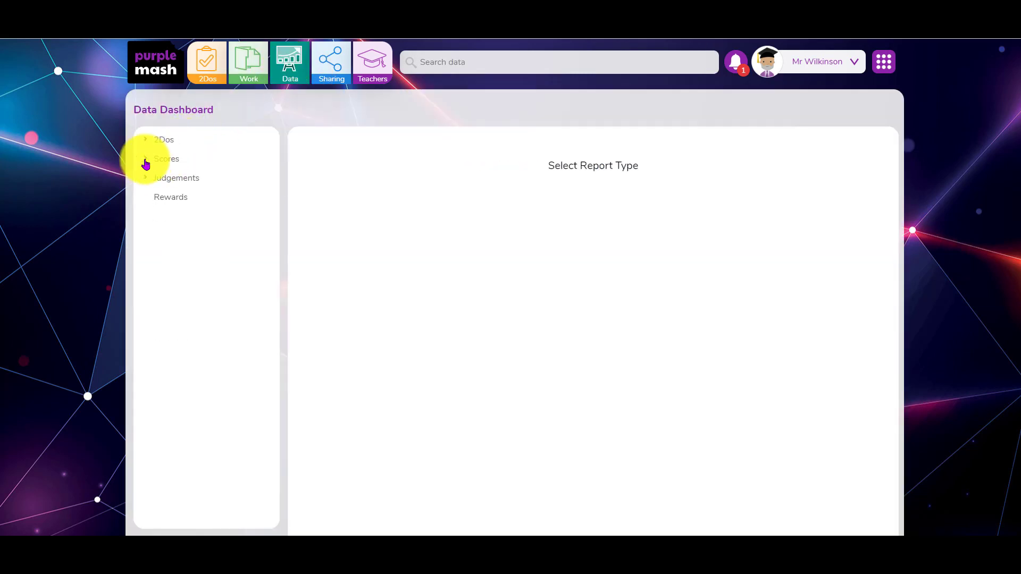
left_click(144, 159)
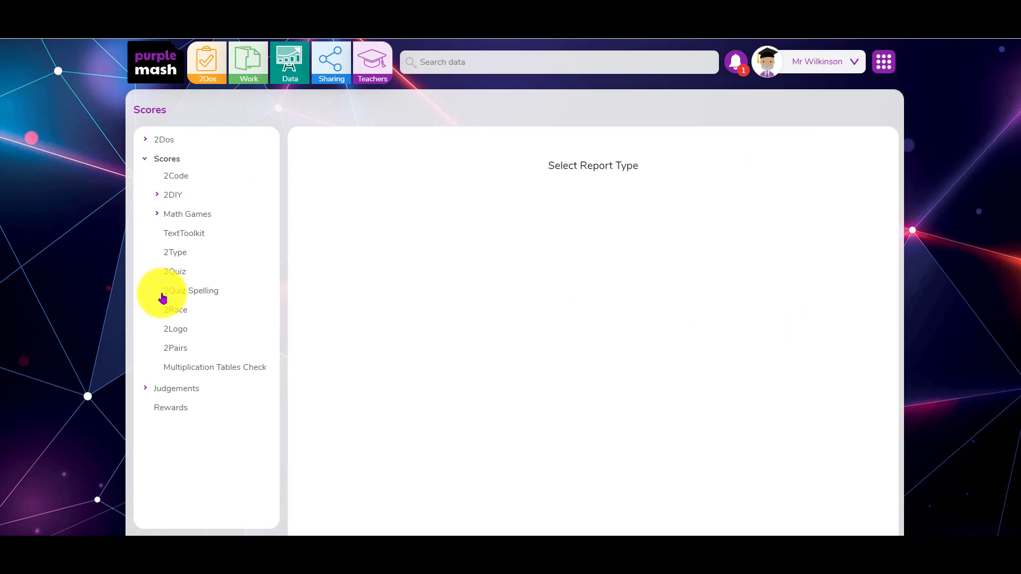
left_click(169, 296)
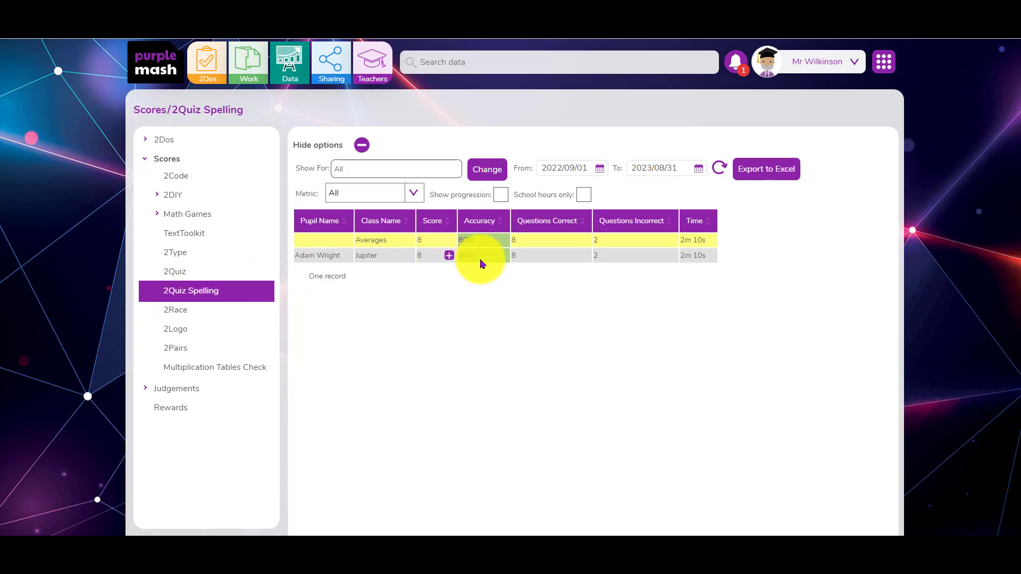
left_click(449, 256)
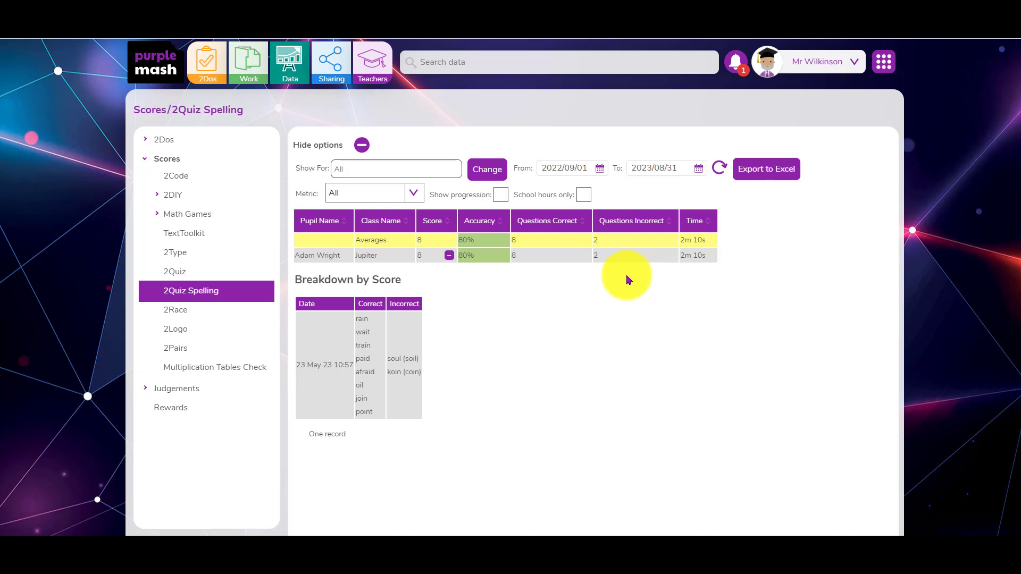
left_click(159, 67)
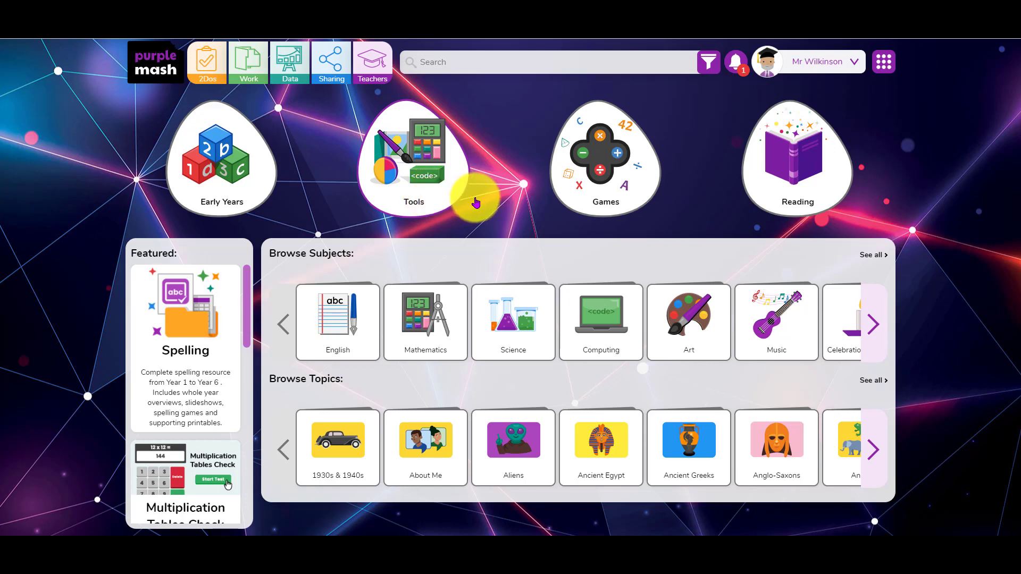
Go to Teachers > Spelling Scheme of Work > Year 3 and open the Week 2 Dictation PDF.
left_click(378, 67)
left_click(399, 174)
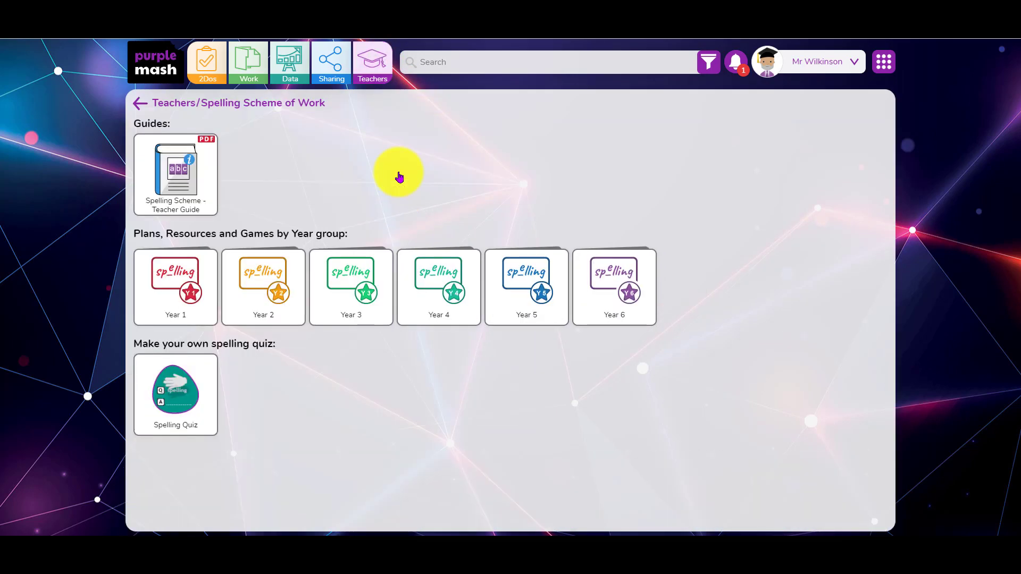
mouse_move(378, 266)
left_click(371, 299)
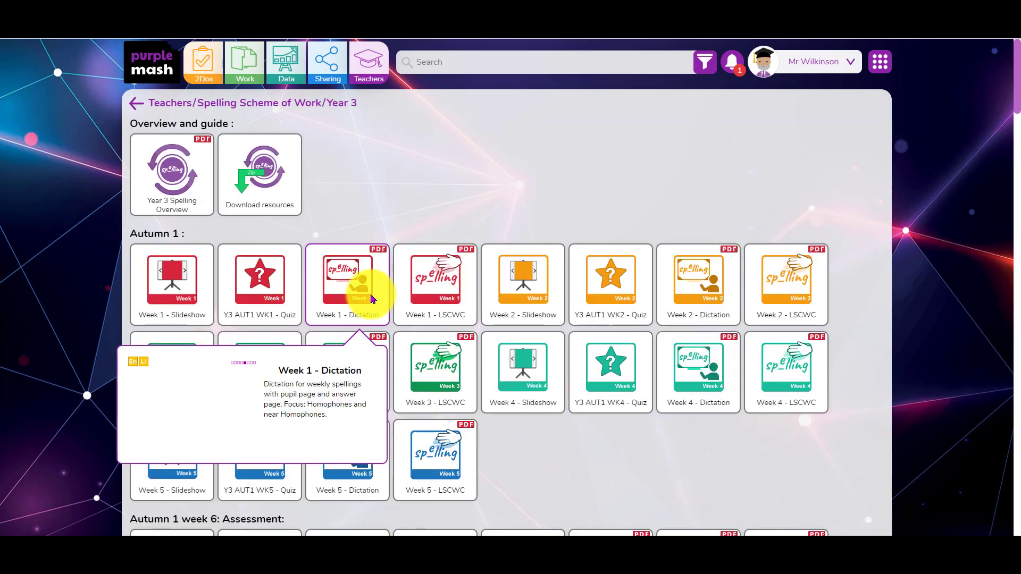
mouse_move(767, 325)
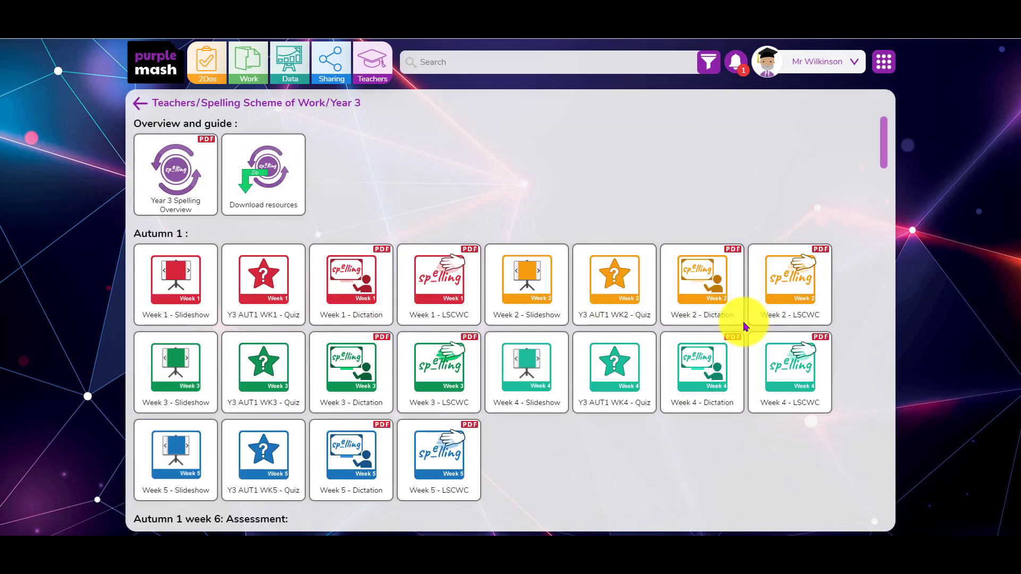
mouse_move(329, 280)
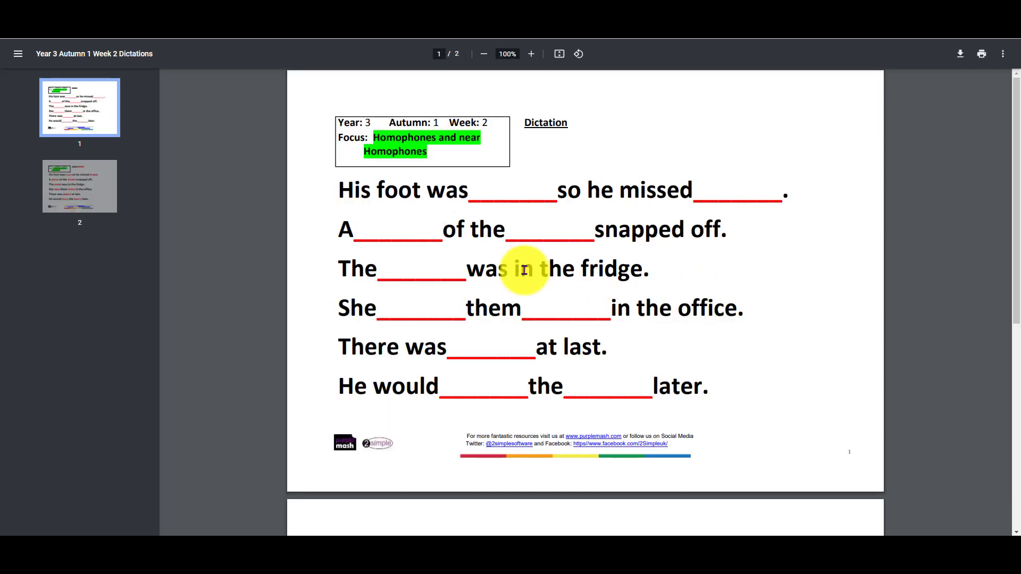
Save only page 1 of the dictation as 'Year 3 Autumn 1 Week 2 Dictations.pdf', then close the PDF tab.
scroll(542, 277, "down", 7)
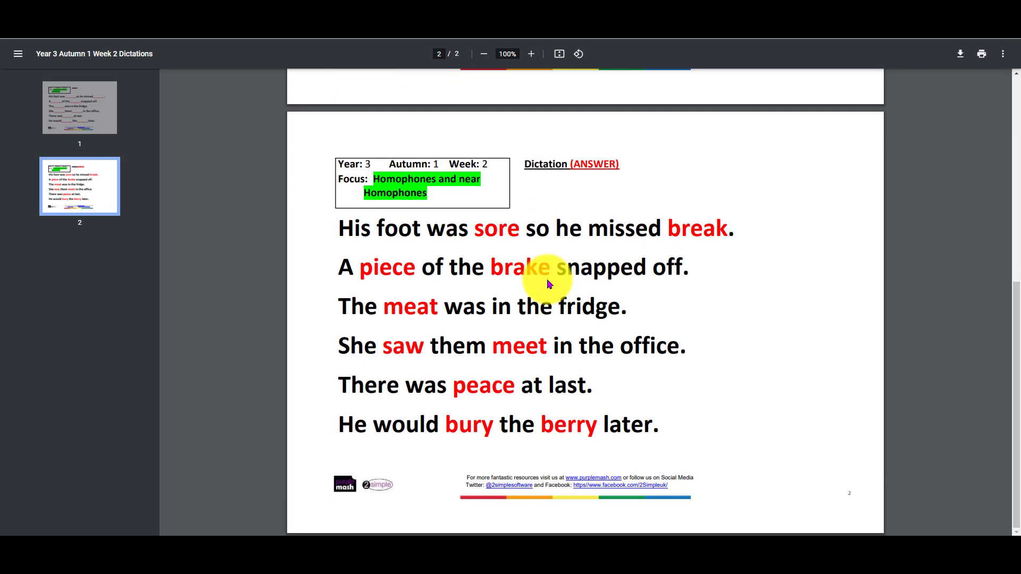
scroll(549, 284, "up", 7)
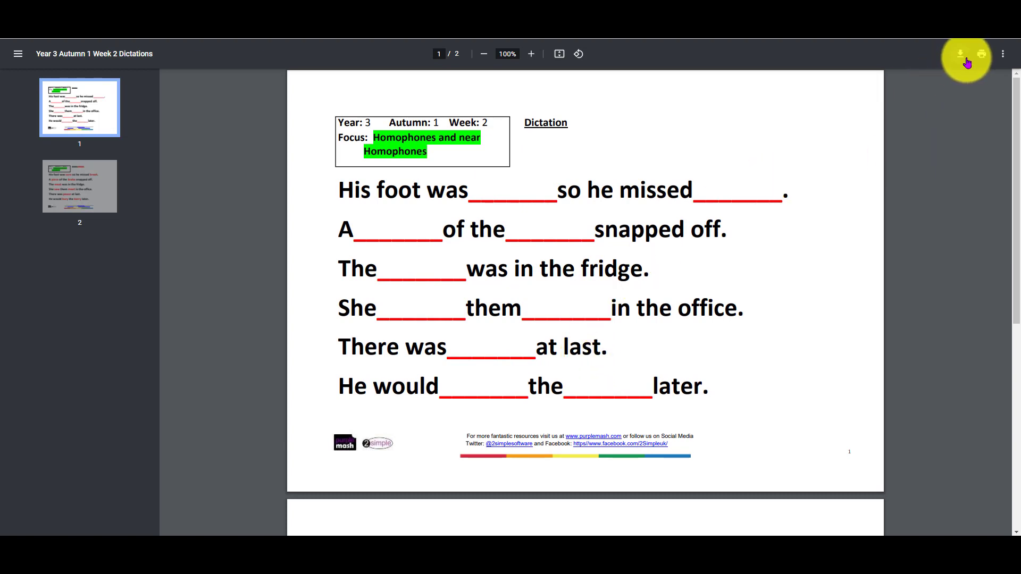
left_click(982, 55)
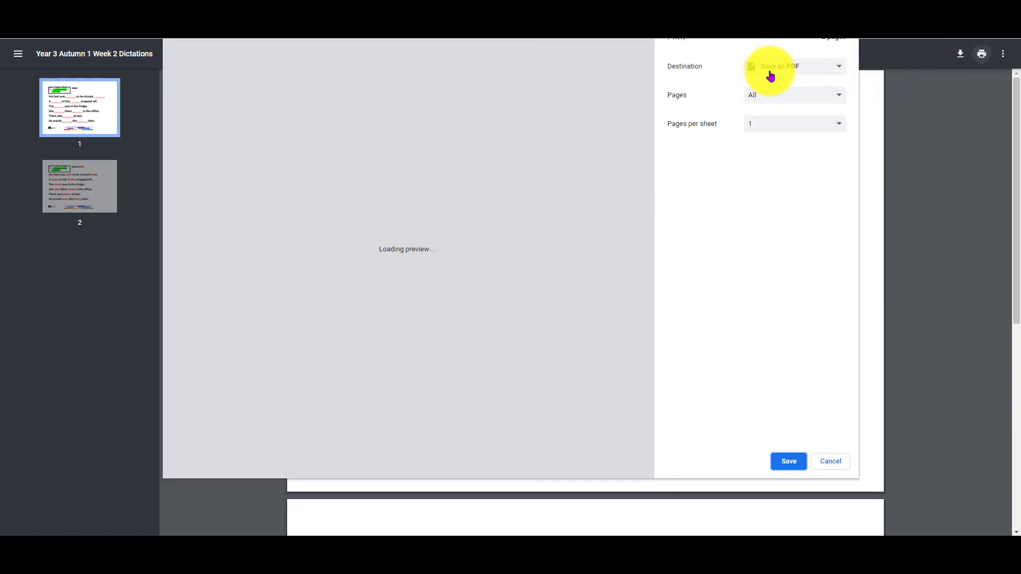
left_click(776, 67)
left_click(806, 66)
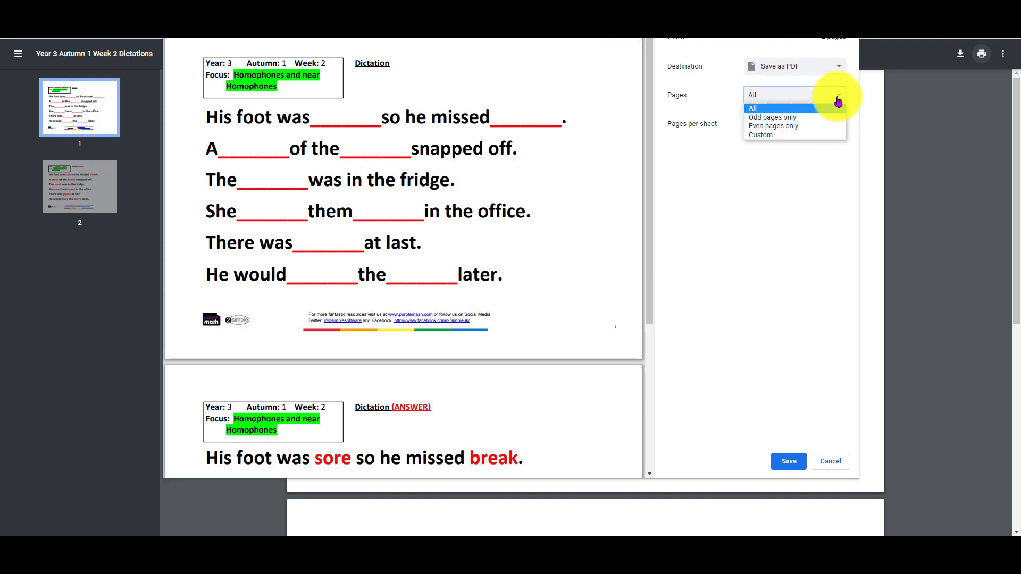
left_click(811, 135)
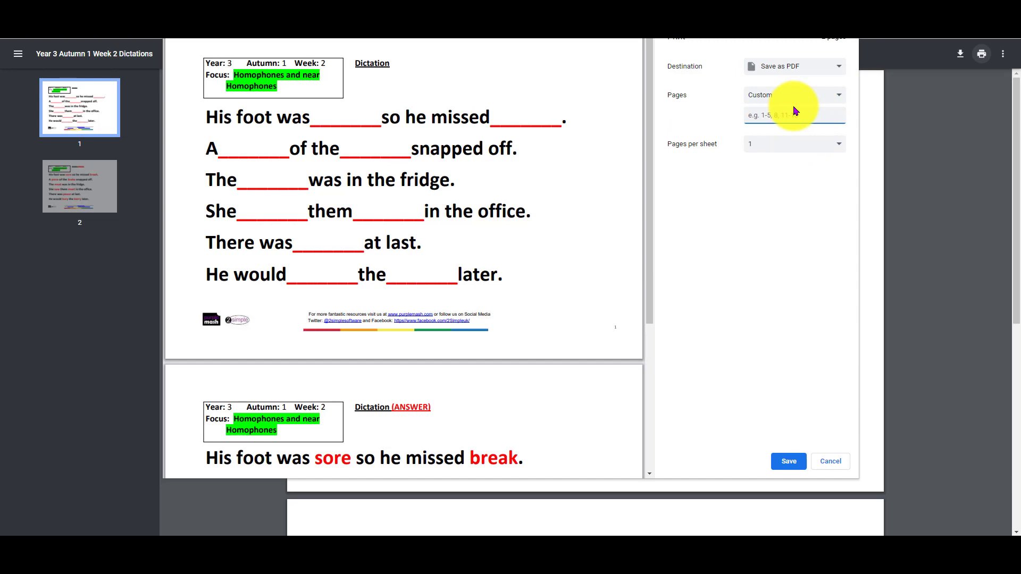
type("1")
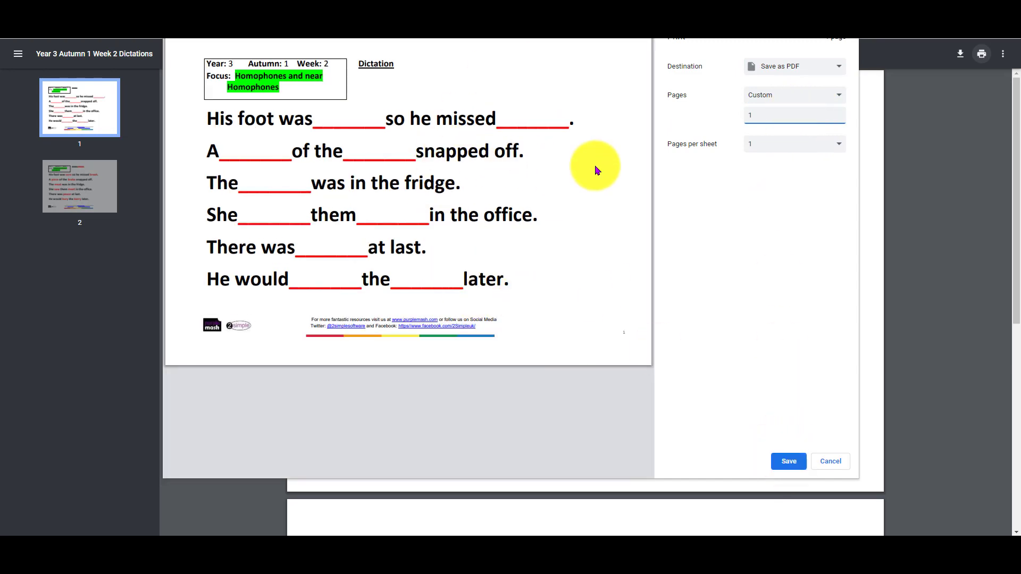
left_click(794, 466)
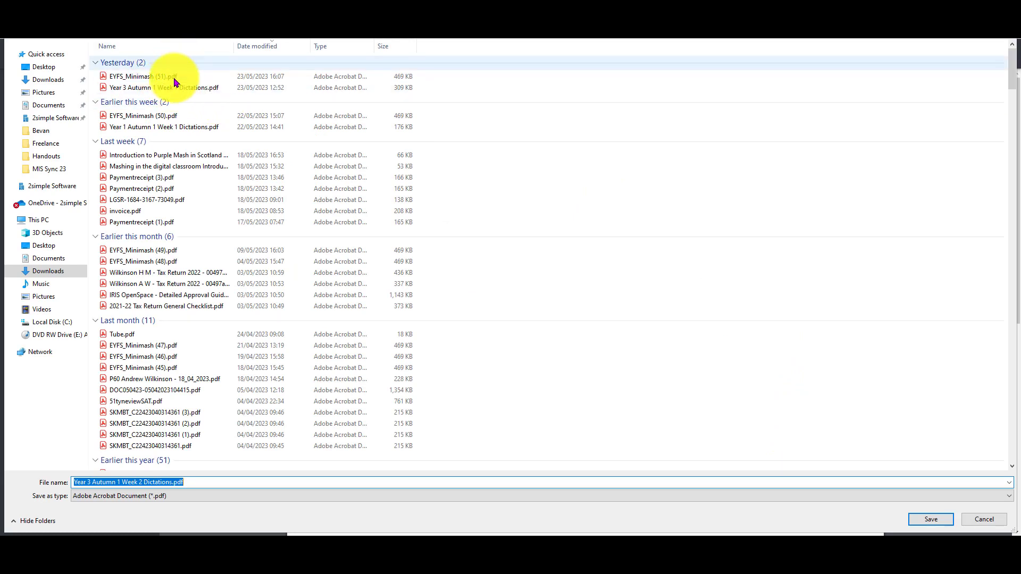
left_click(931, 520)
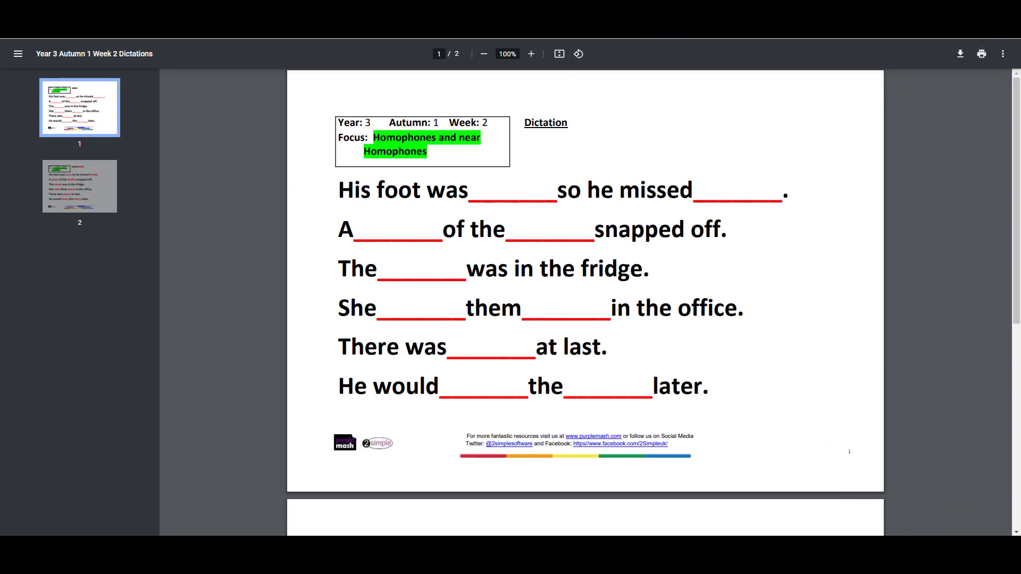
key("ctrl+w")
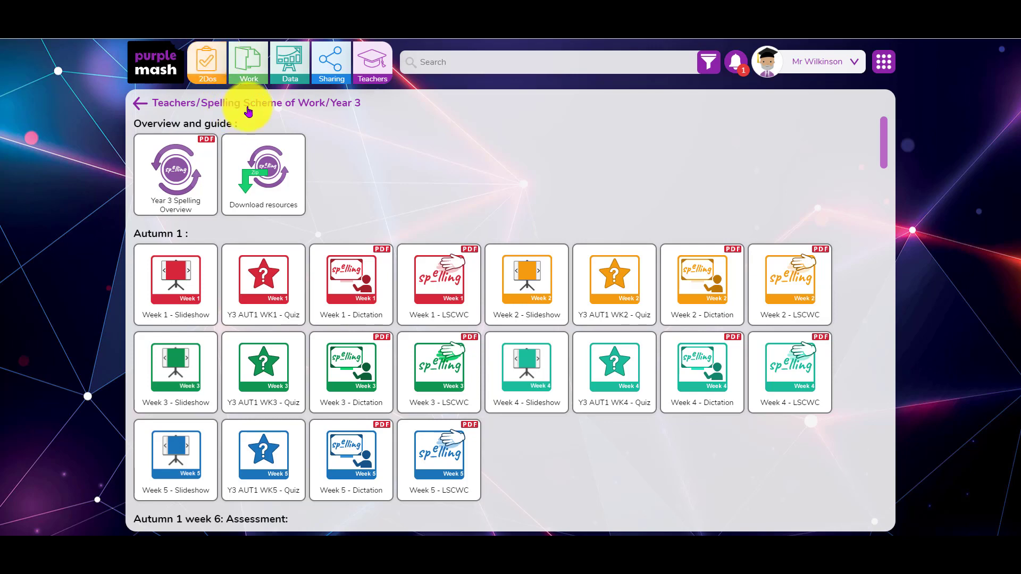
Upload 'Year 3 Autumn 1 Week 2 Dictations.pdf' to My Work and select it.
left_click(253, 74)
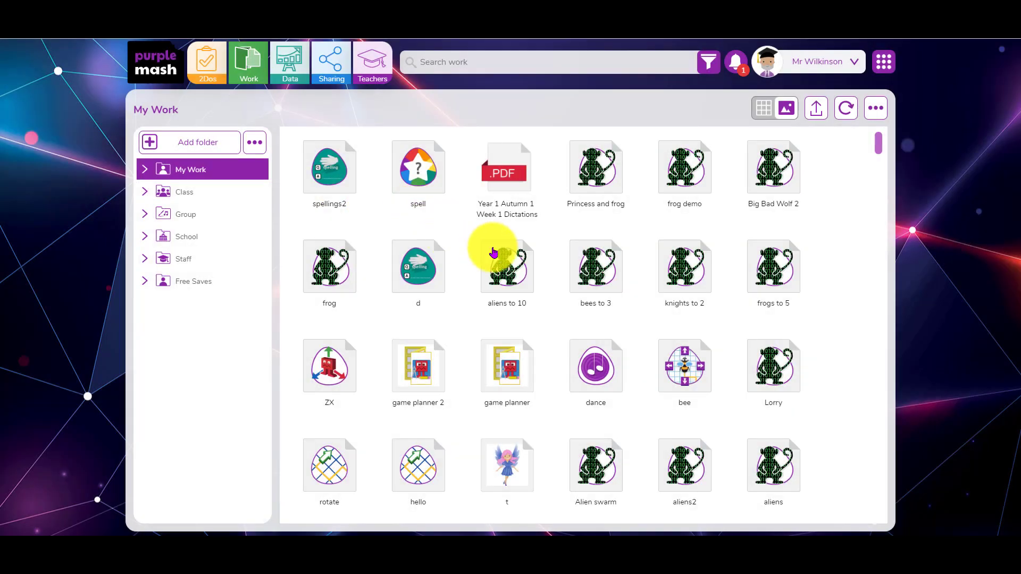
left_click(815, 110)
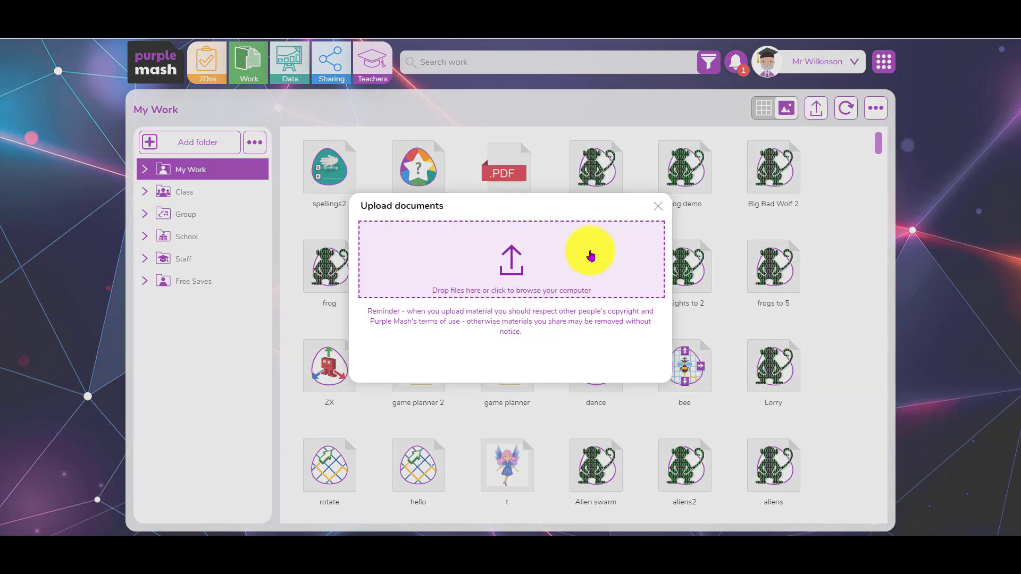
left_click(547, 268)
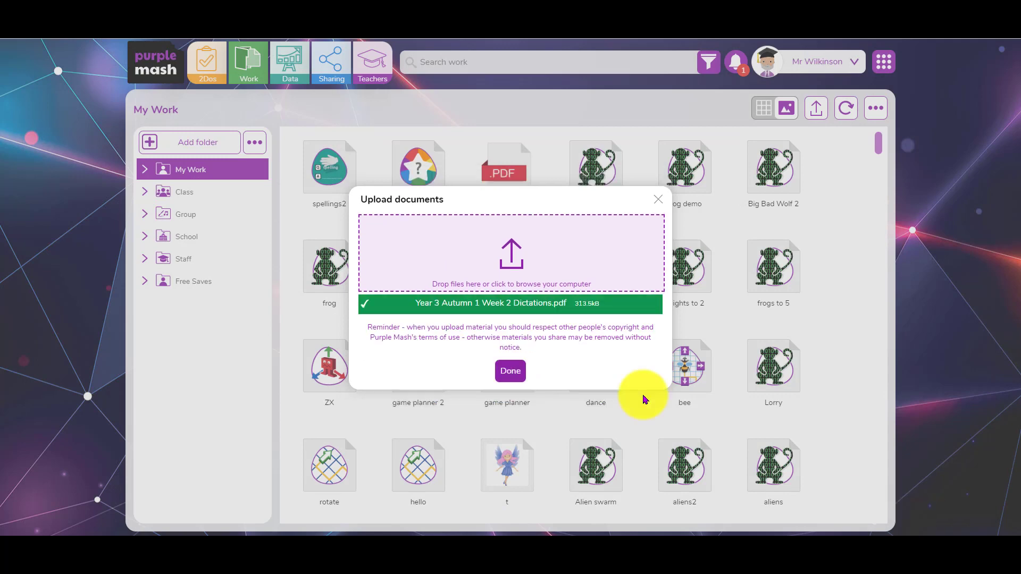
left_click(505, 371)
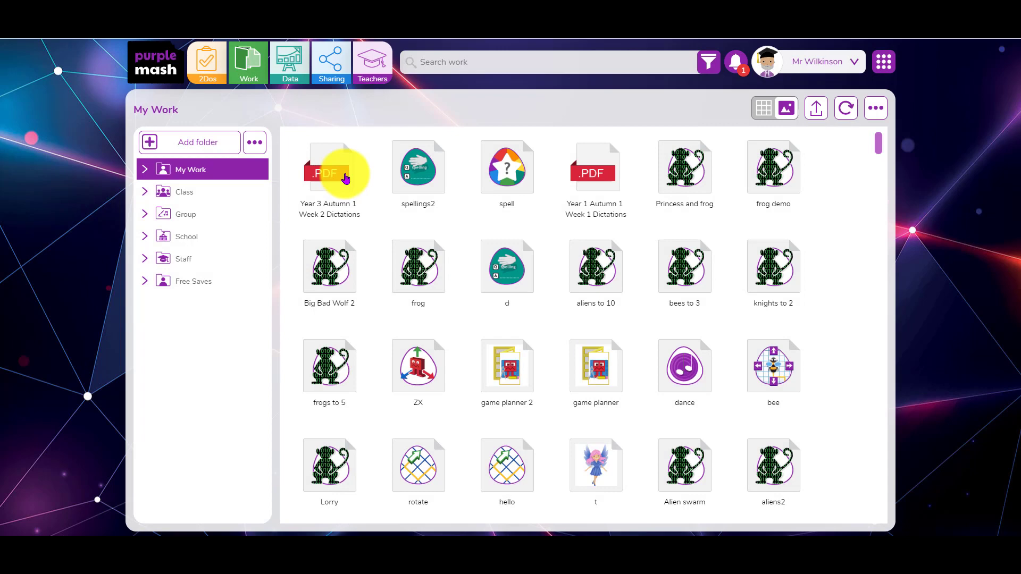
left_click(344, 179)
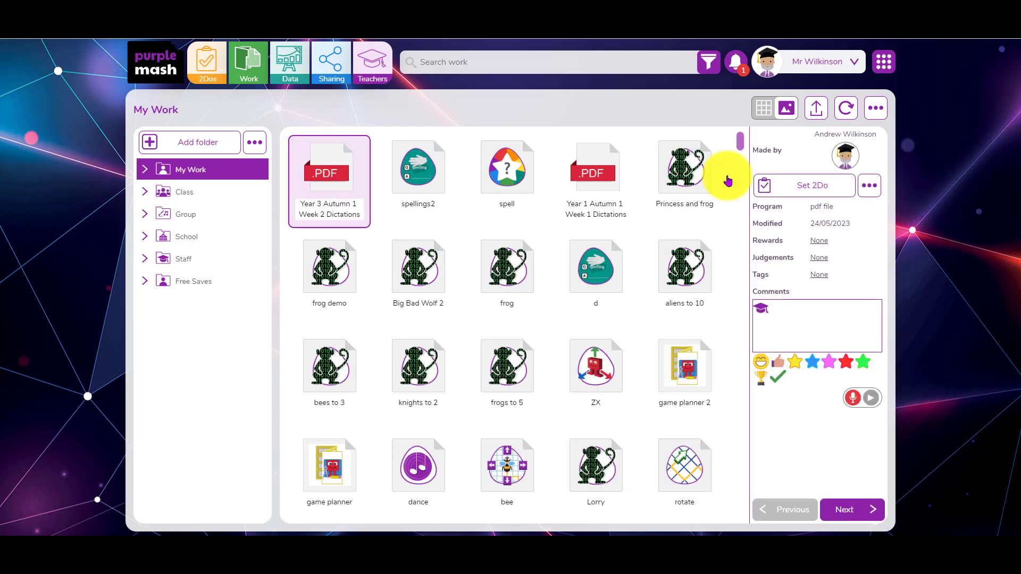
Give the dictation 2Do the description 'Complete the spellings', set on 24 May, due 31 May.
left_click(805, 192)
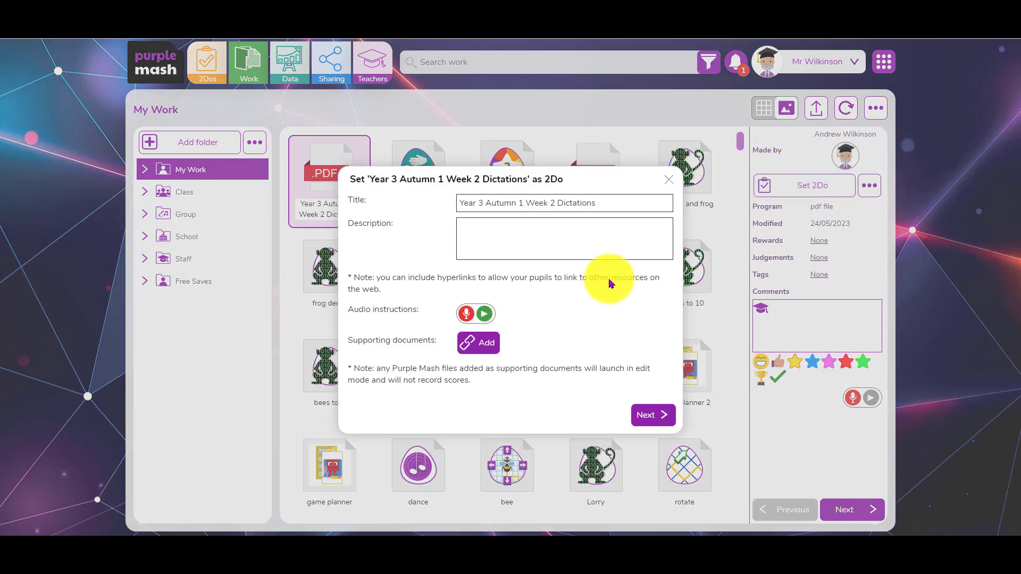
left_click(589, 239)
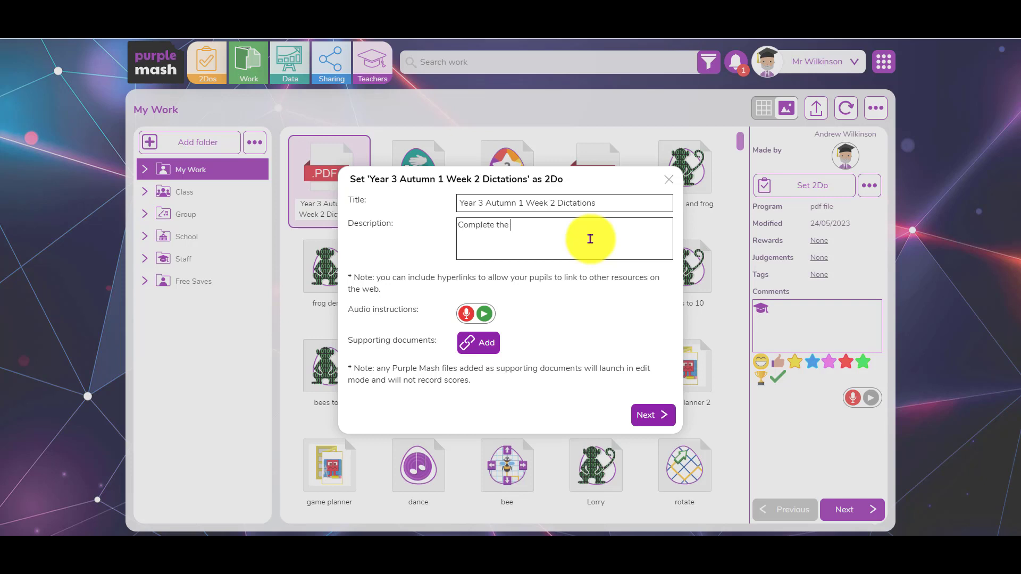
type("Complete the spellings")
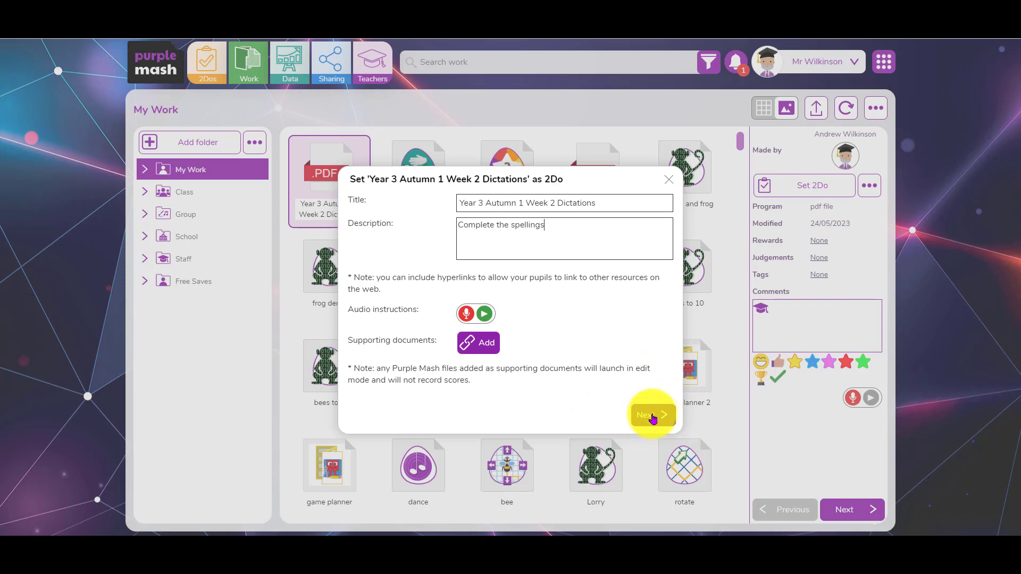
left_click(652, 418)
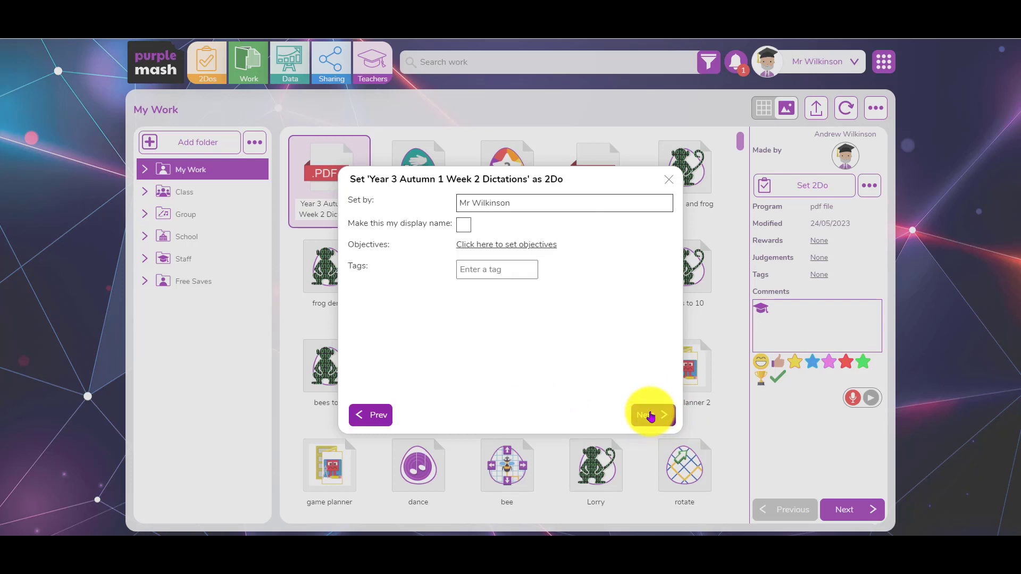
left_click(651, 416)
left_click(519, 201)
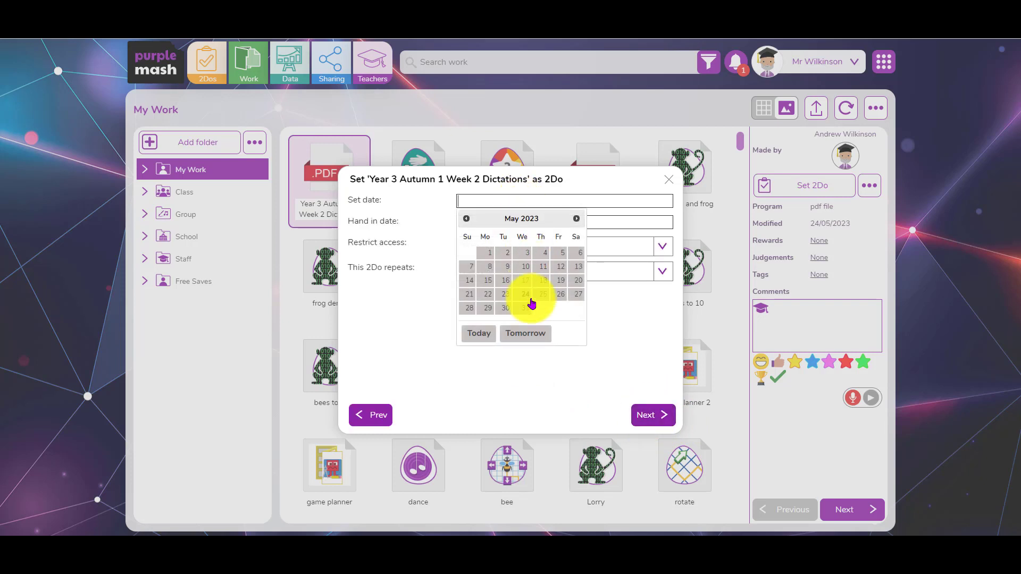
left_click(525, 294)
left_click(520, 222)
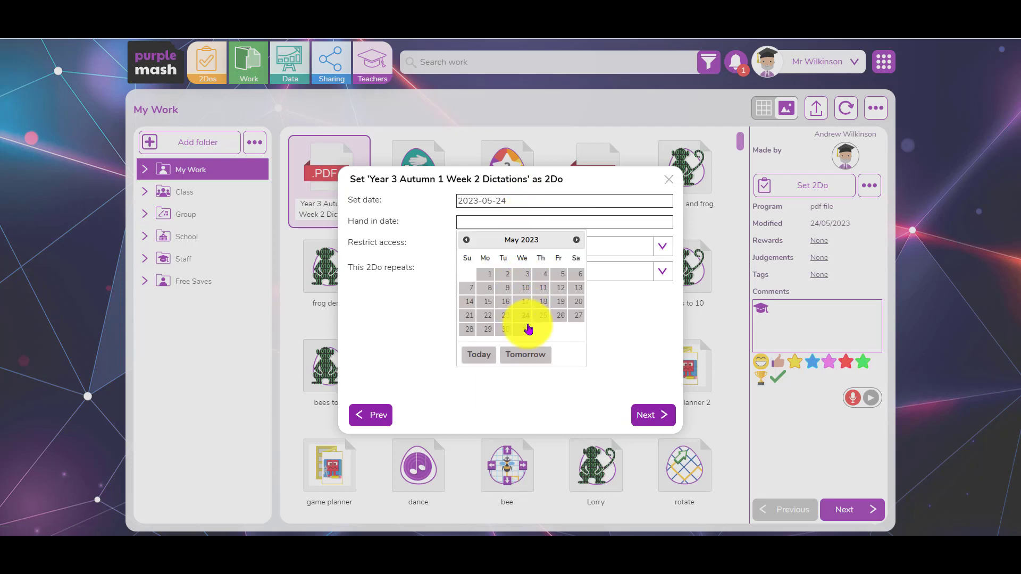
left_click(526, 329)
Have pupils launch the PDF in the PDF annotator, then close the 2Do setup and return home.
left_click(651, 414)
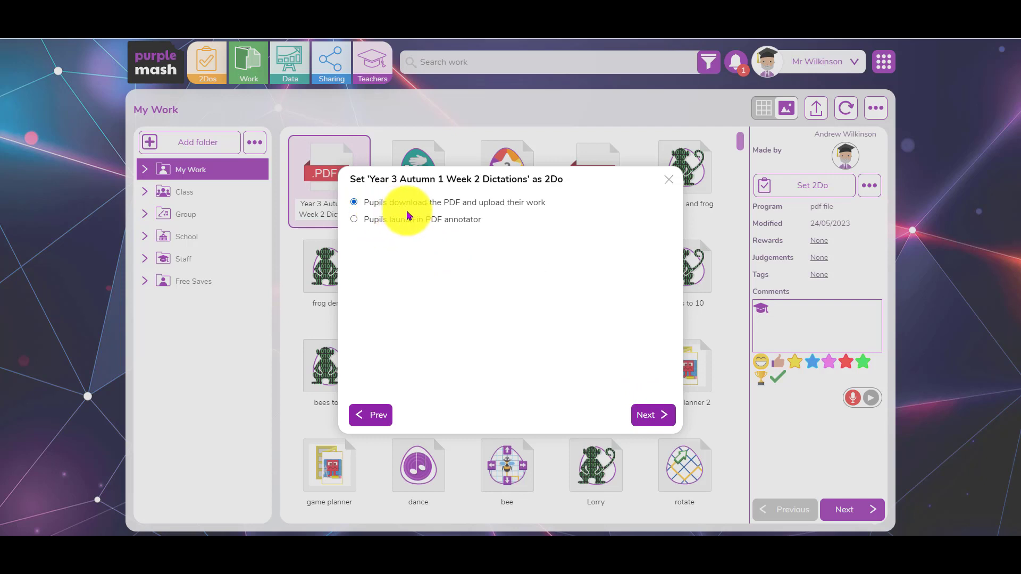
left_click(370, 222)
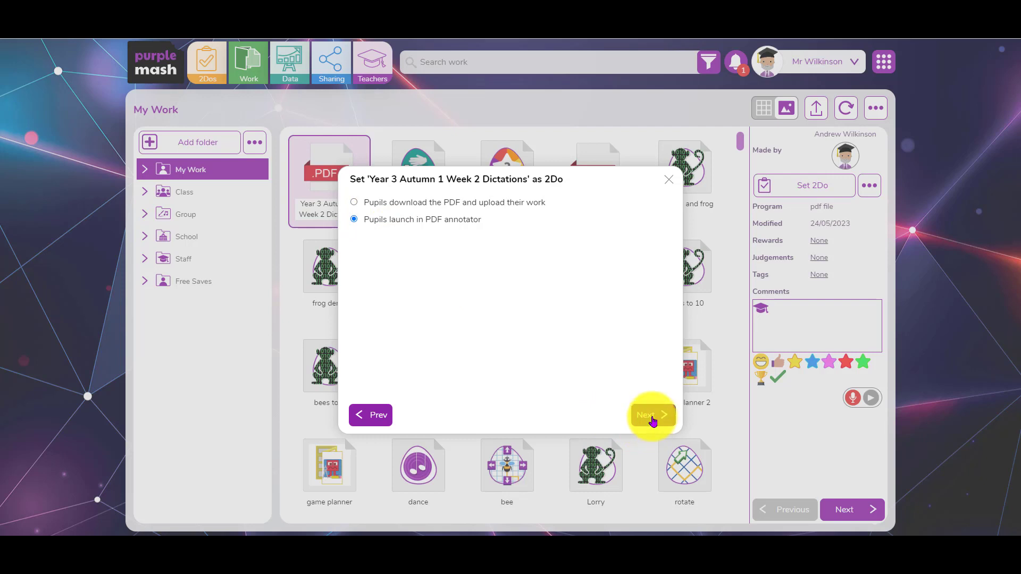
left_click(653, 421)
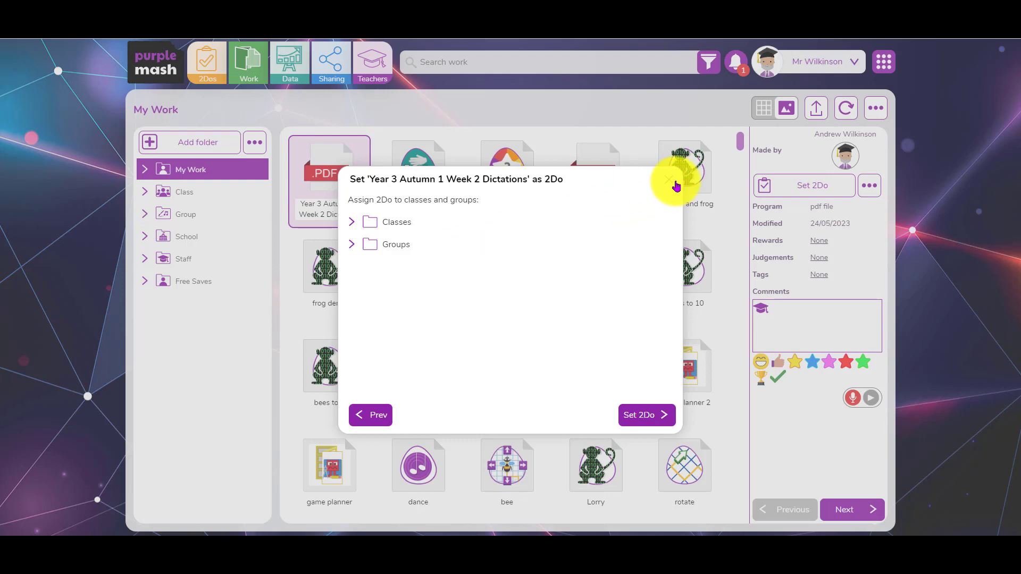
left_click(673, 182)
left_click(159, 65)
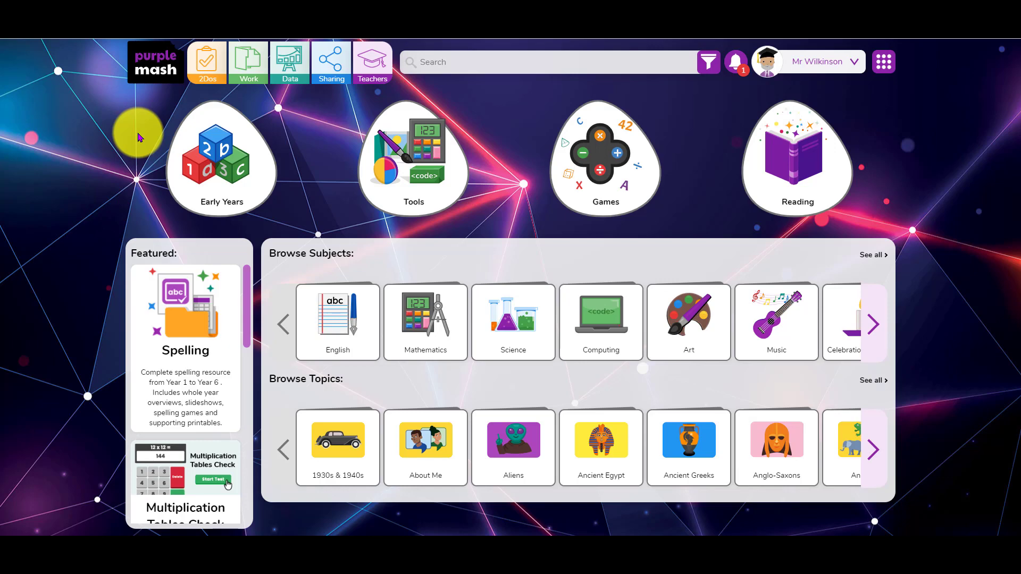
Show the Teachers Professional Development tab with CPD training, webinars, Mash Chats and the Training Platform.
left_click(379, 63)
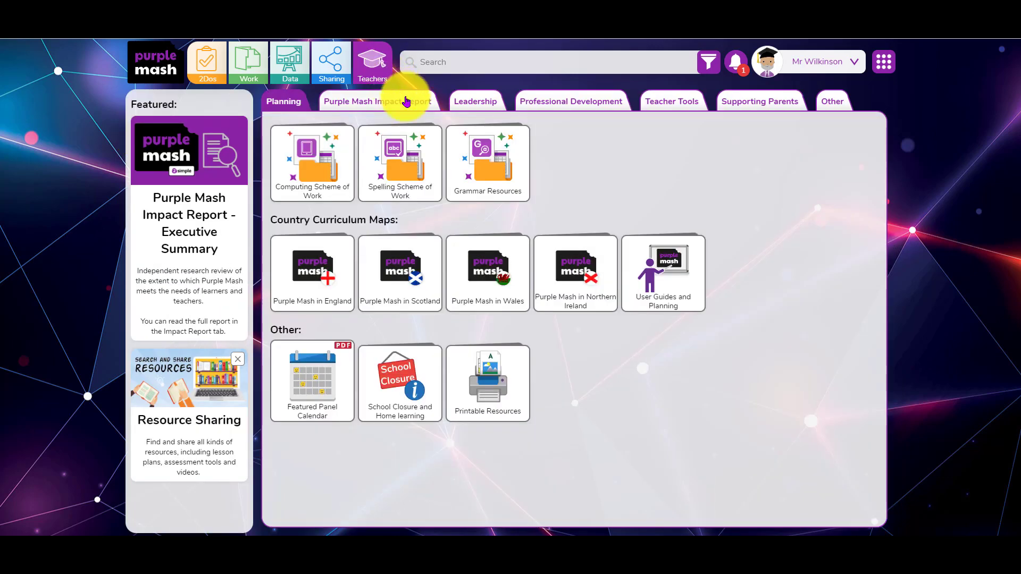
left_click(579, 102)
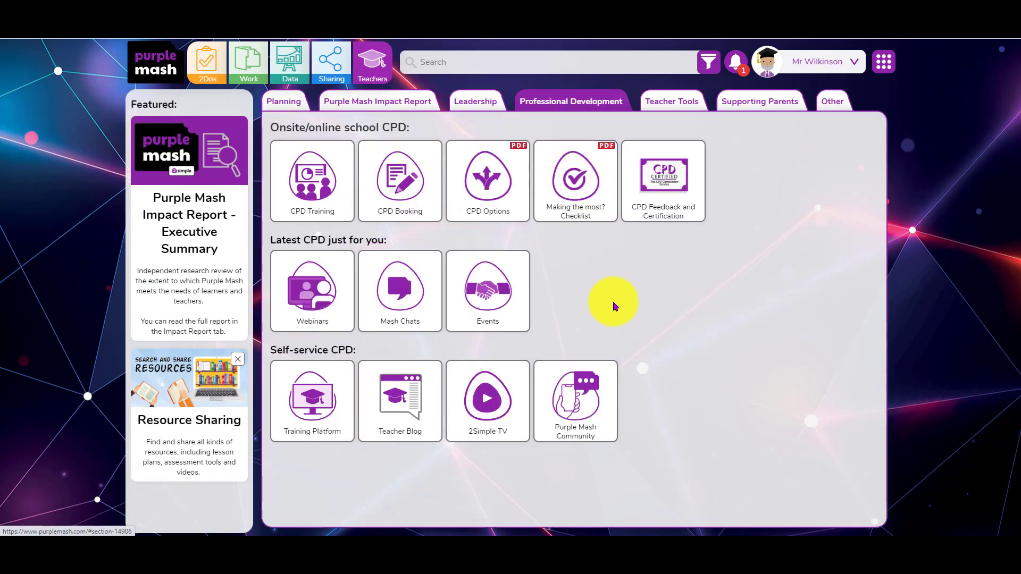
mouse_move(416, 296)
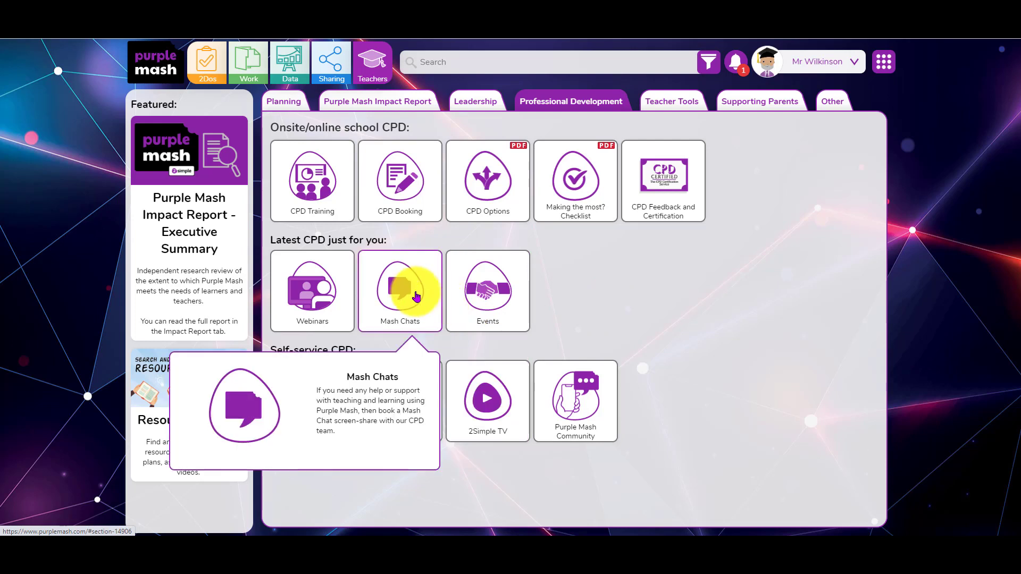
mouse_move(330, 298)
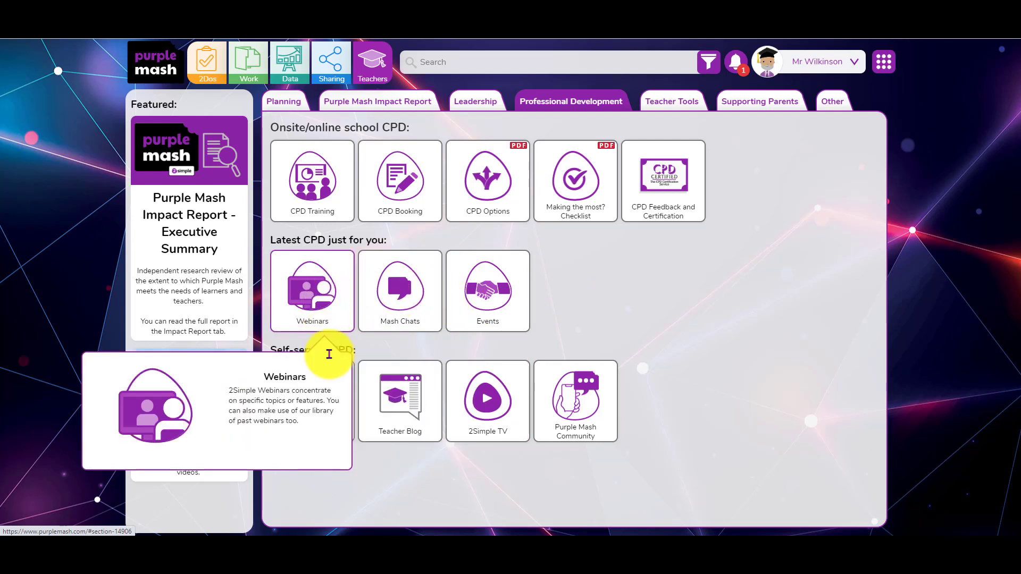
mouse_move(326, 425)
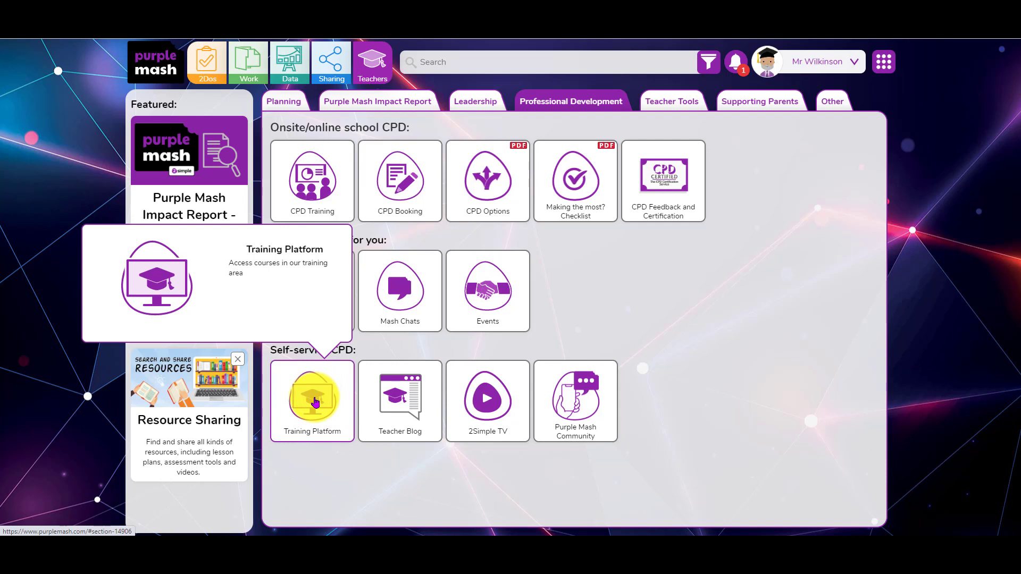